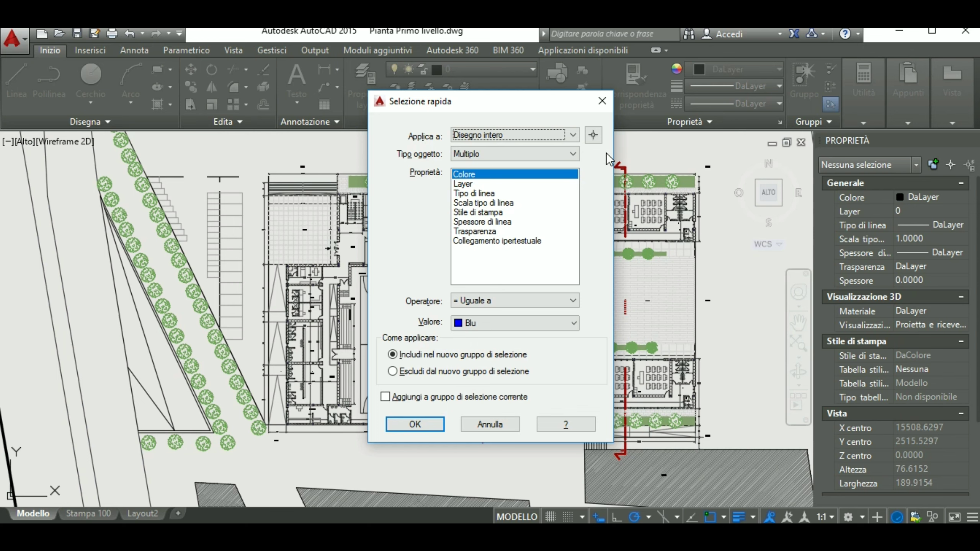
Pick a crossing-window area of the plan as the Quick Select scope
left_click(593, 135)
left_click(714, 145)
left_click(367, 306)
key("Return")
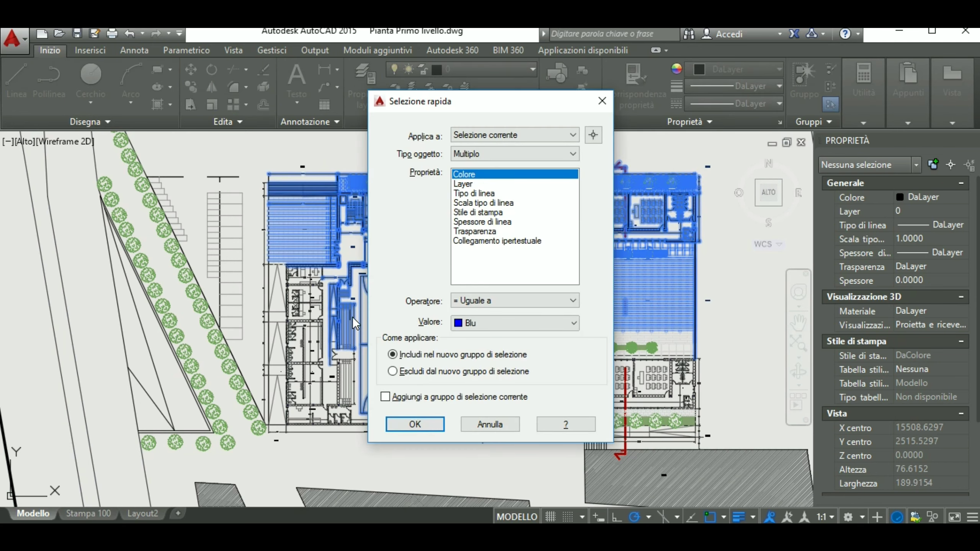
Select only the Arredo-layer objects in that area, then clear the selection and reopen Quick Select
left_click(485, 155)
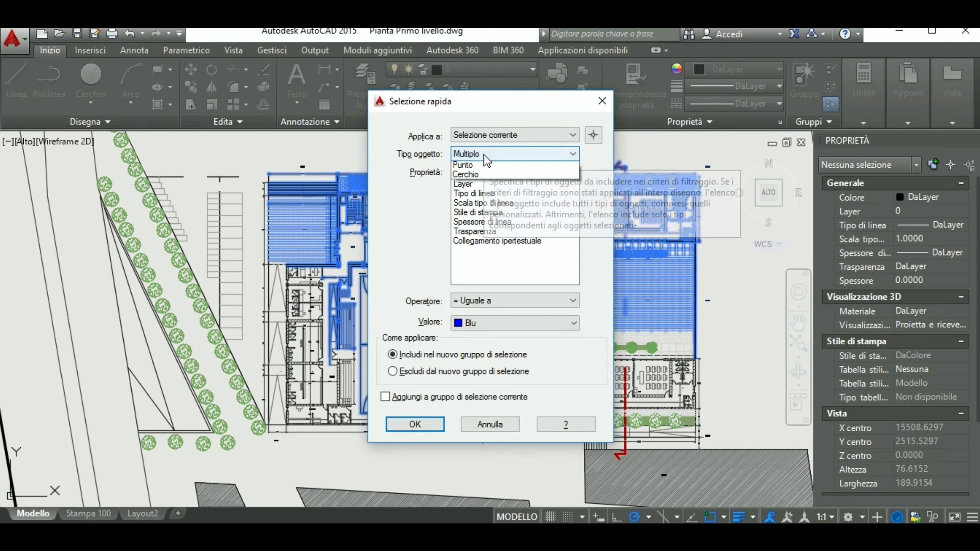
left_click(484, 167)
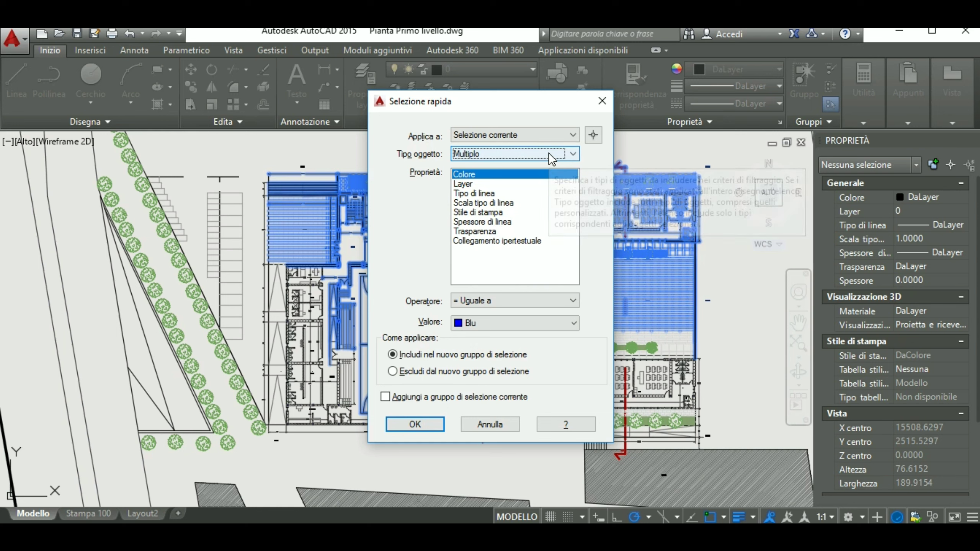
left_click(493, 182)
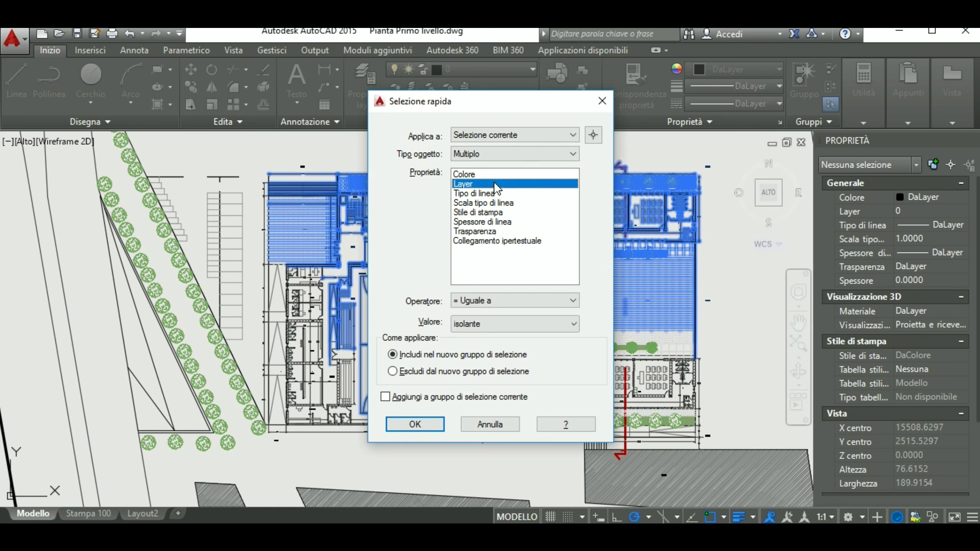
left_click(514, 328)
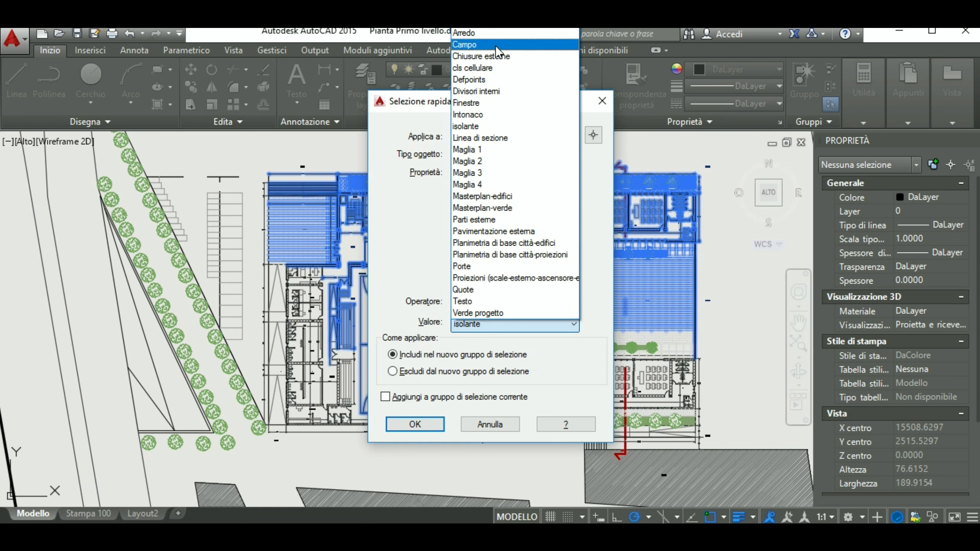
left_click(495, 33)
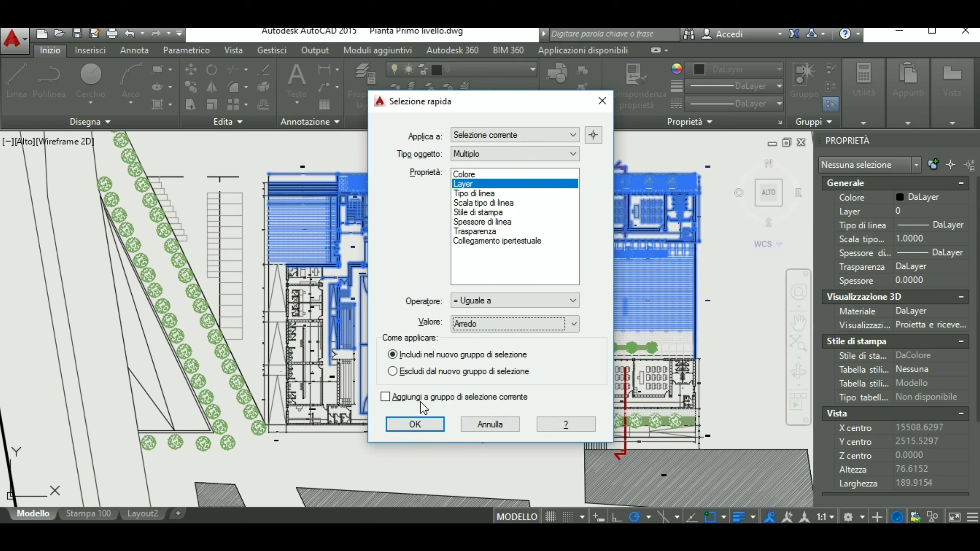
mouse_move(533, 388)
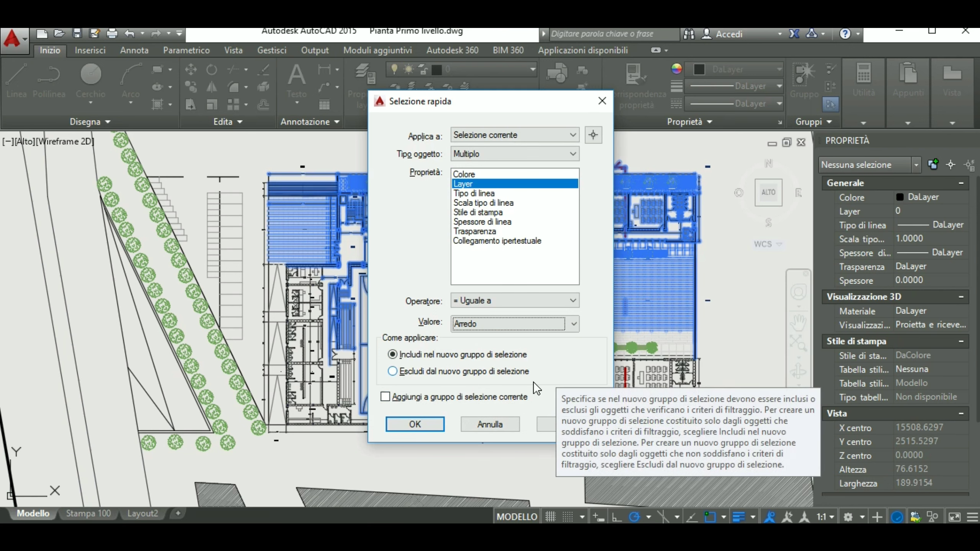
left_click(424, 422)
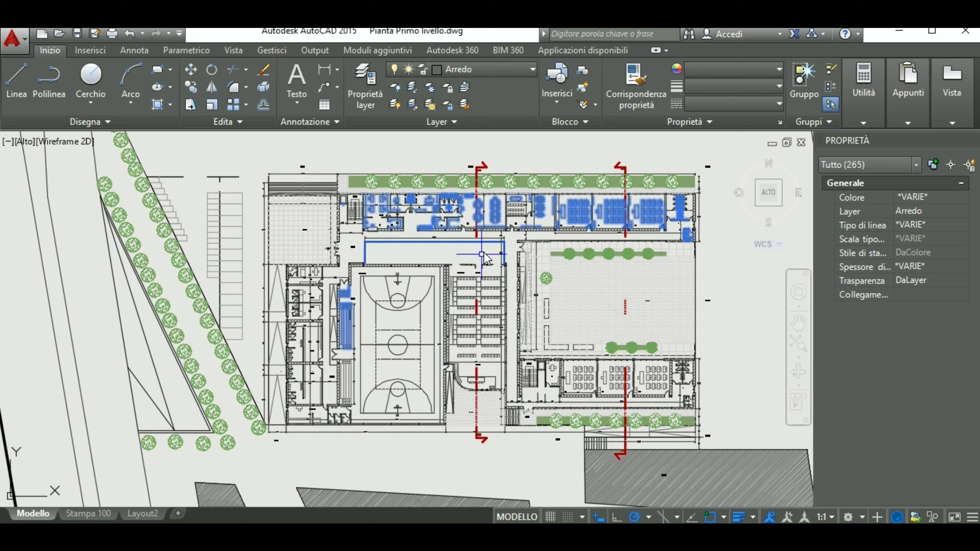
key("Escape")
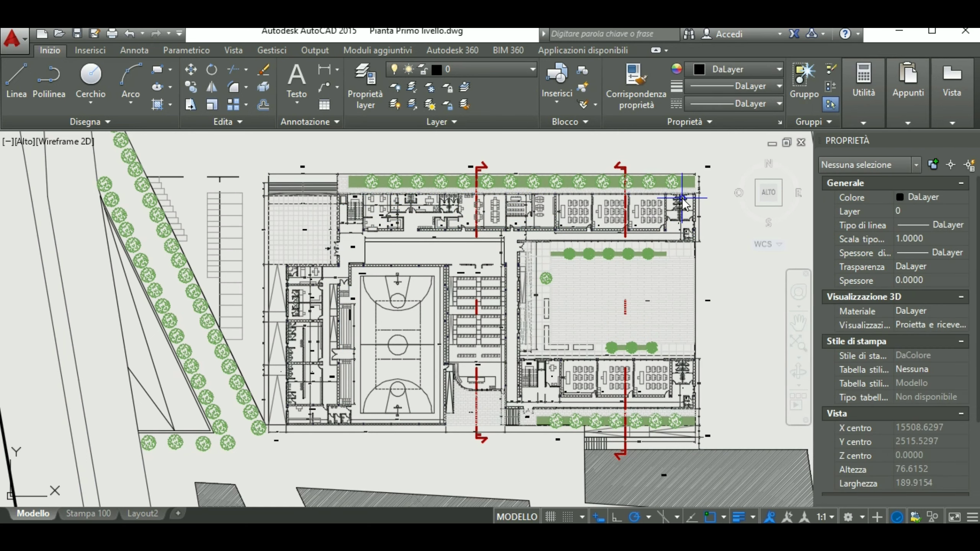
left_click(969, 165)
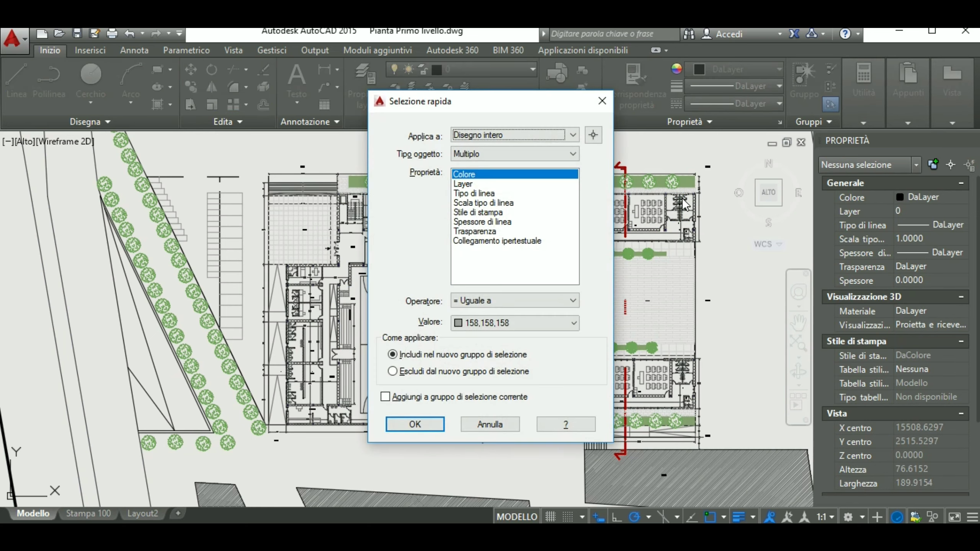
Select the 8027 objects whose linetype is not ACAD_ISO04W100, then clear and reopen Quick Select
left_click(540, 153)
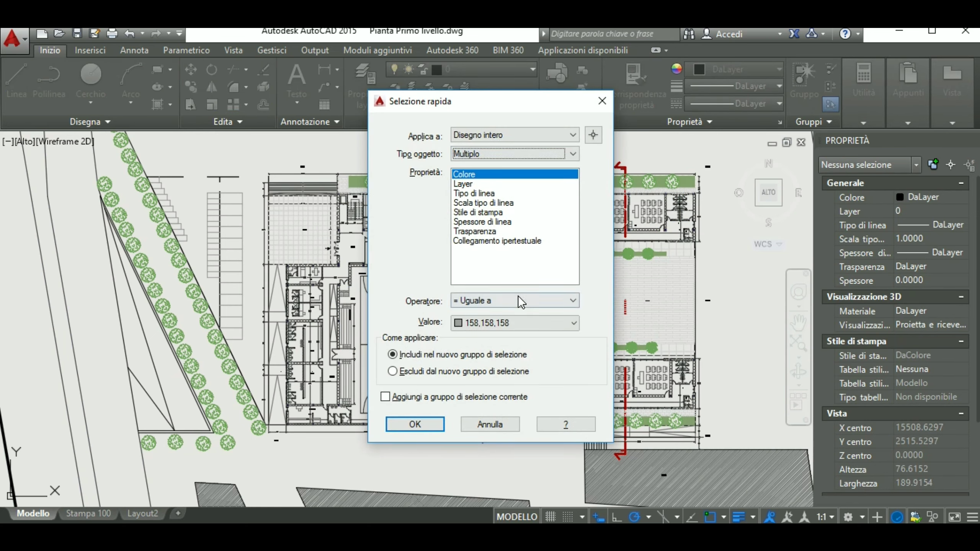
left_click(490, 192)
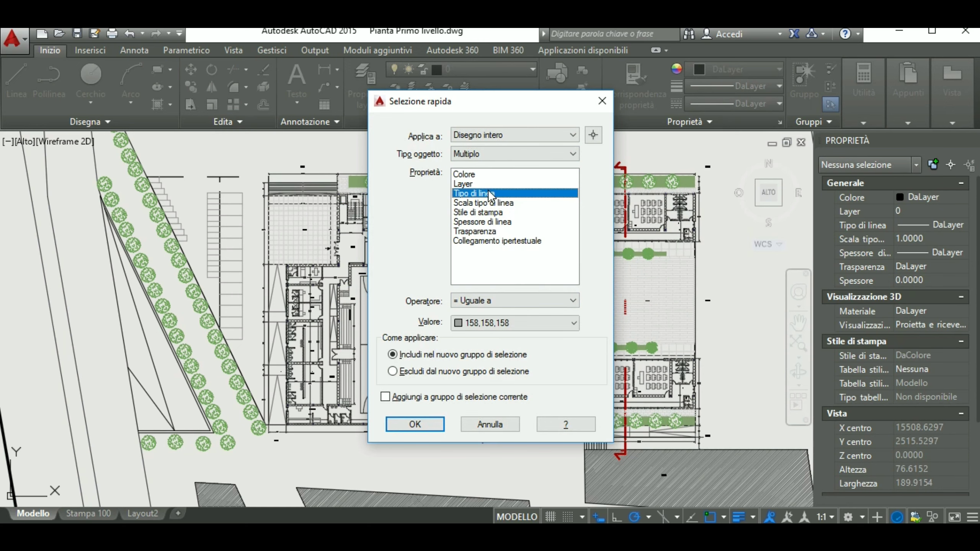
left_click(498, 300)
left_click(476, 322)
left_click(435, 425)
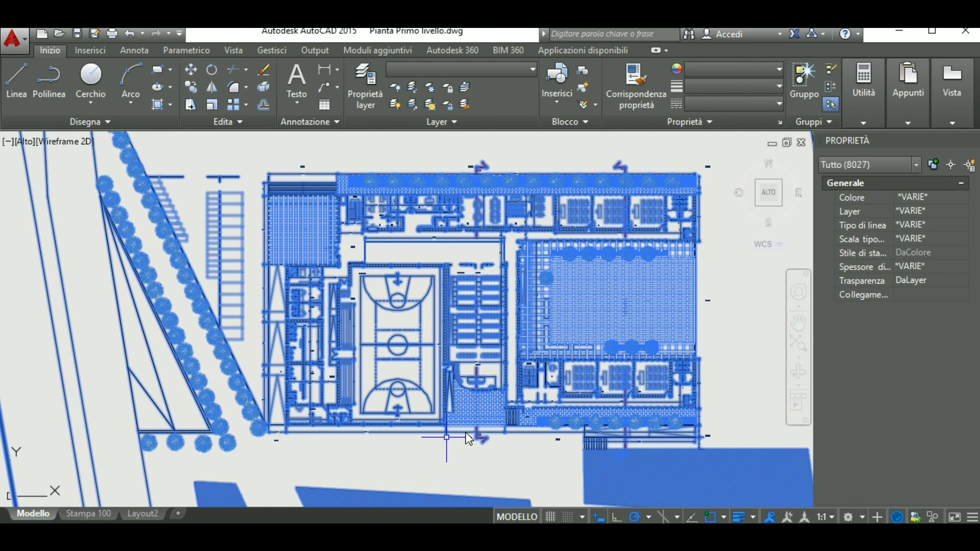
key("Escape")
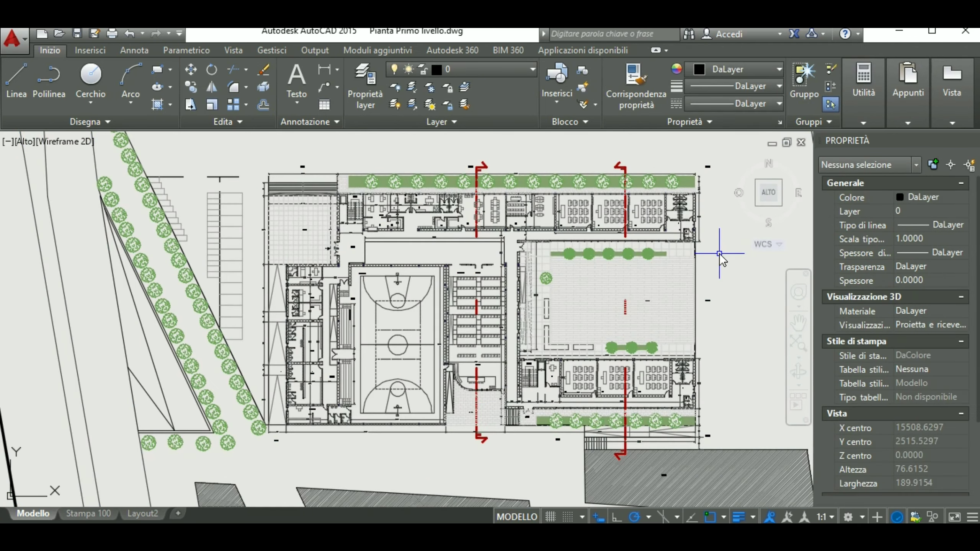
key("Return")
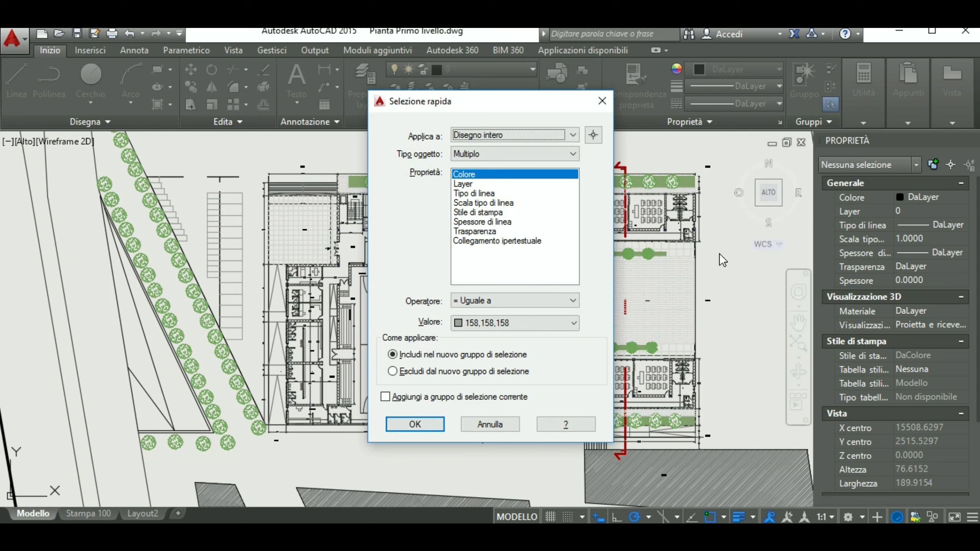
Quick-select with object type Tratteggio and operator Seleziona tutto, taking all 187 hatches
left_click(534, 155)
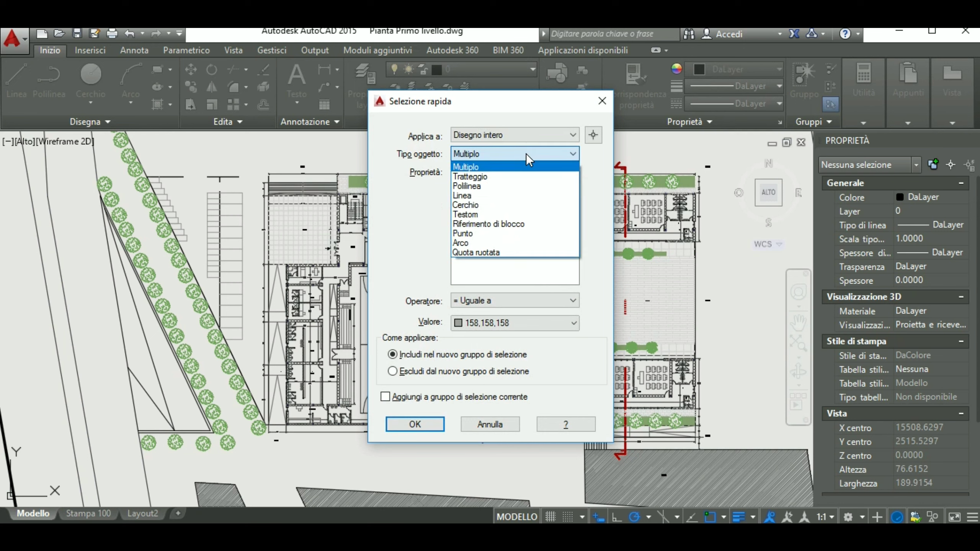
left_click(515, 178)
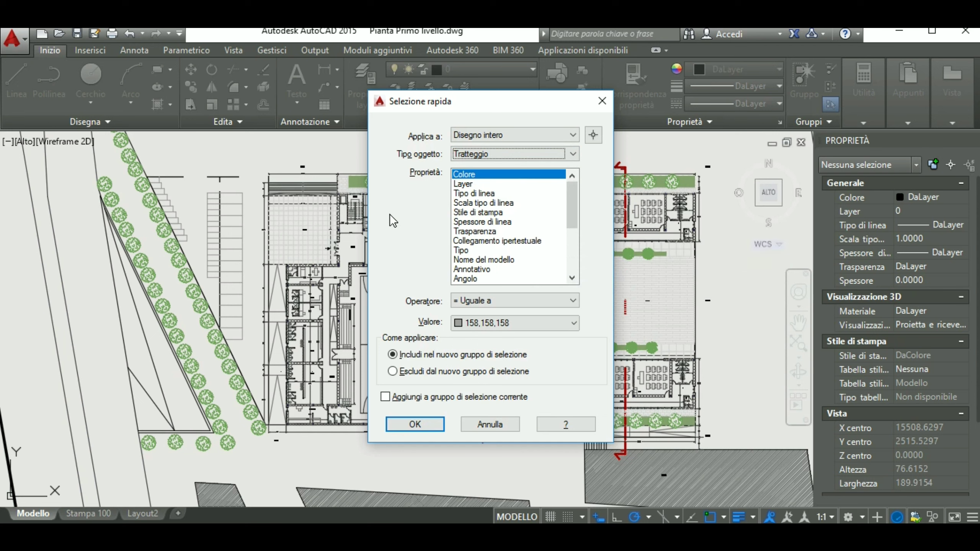
left_click(485, 299)
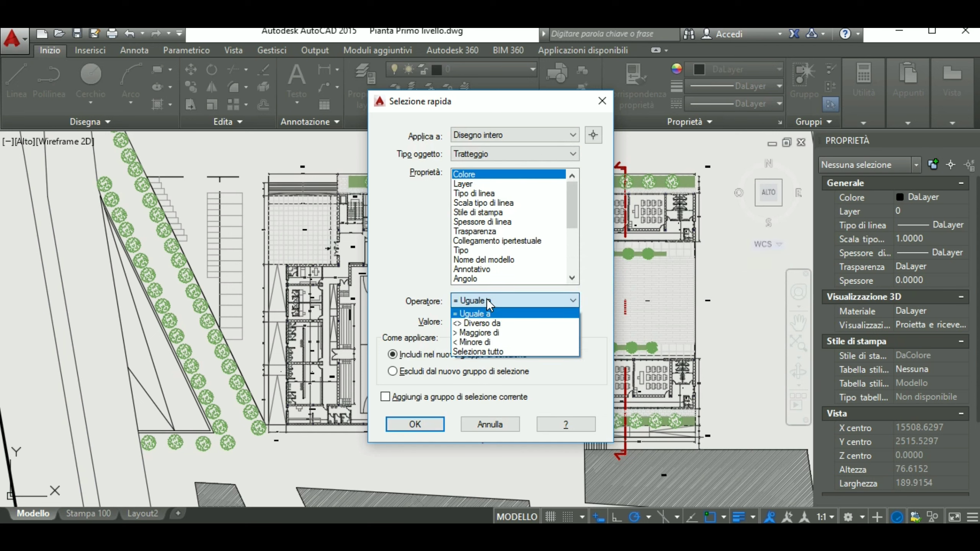
left_click(478, 351)
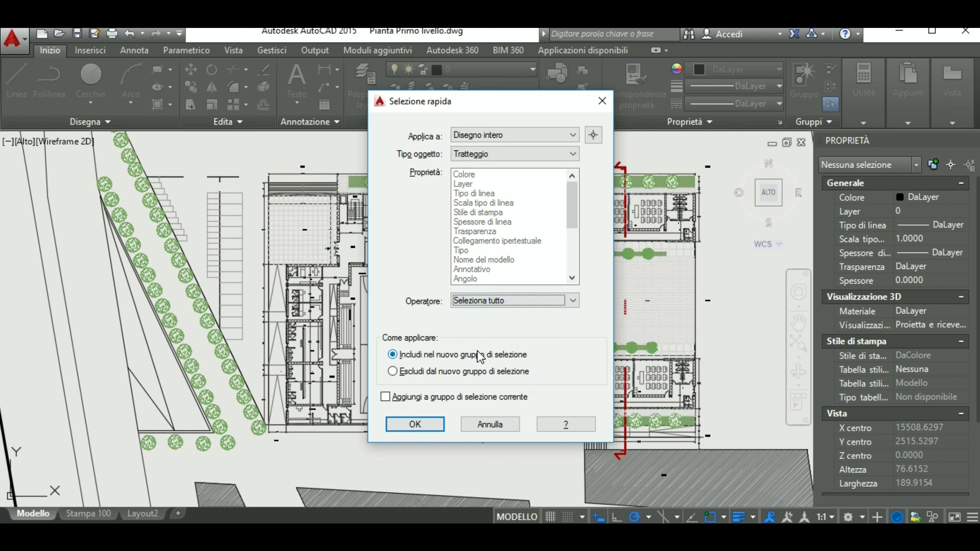
left_click(433, 430)
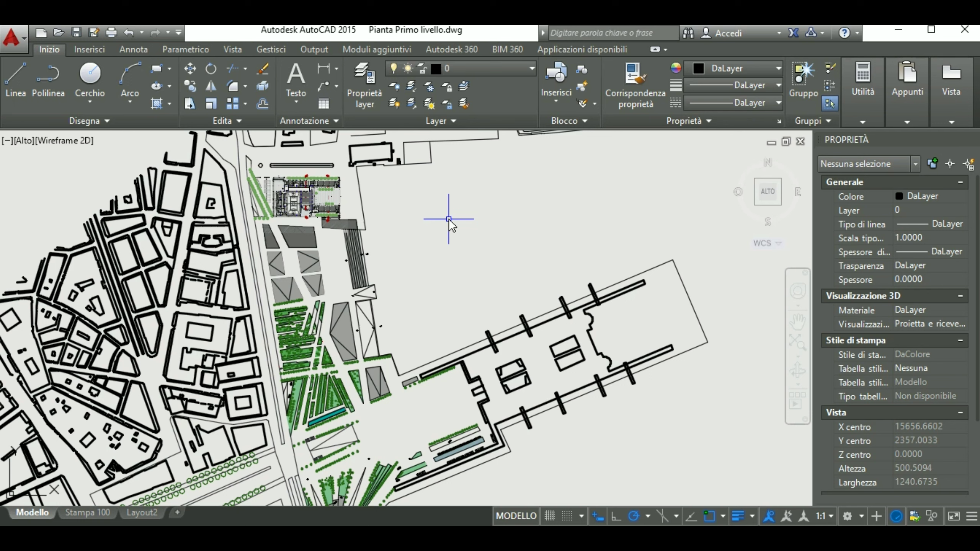
Purge all unused named items via Utilità disegno > Elimina, choosing Elimina tutte le voci
left_click(19, 42)
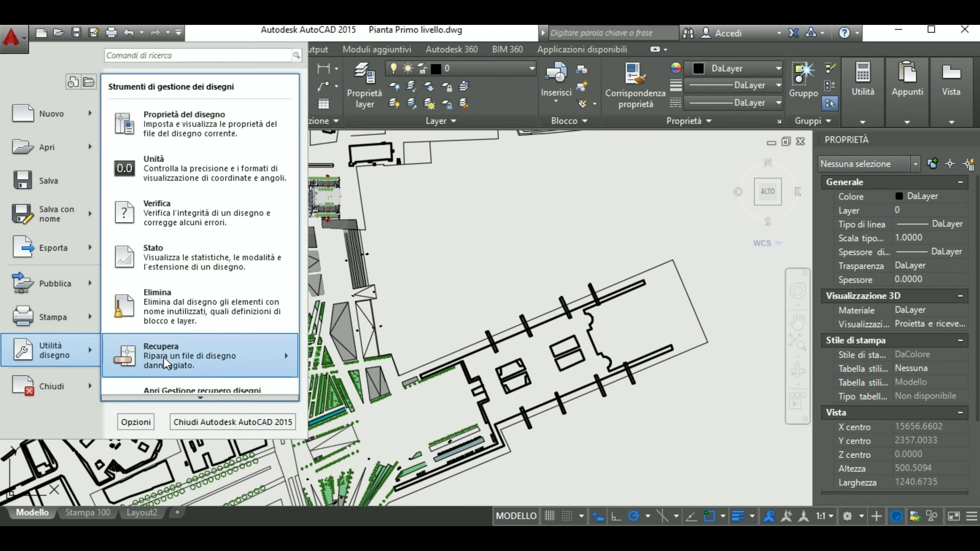
left_click(206, 311)
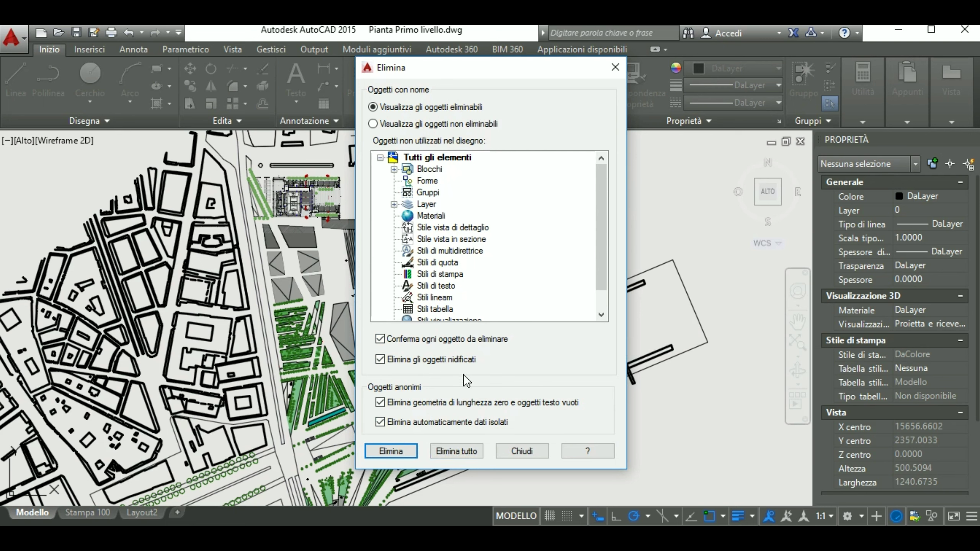
left_click(454, 450)
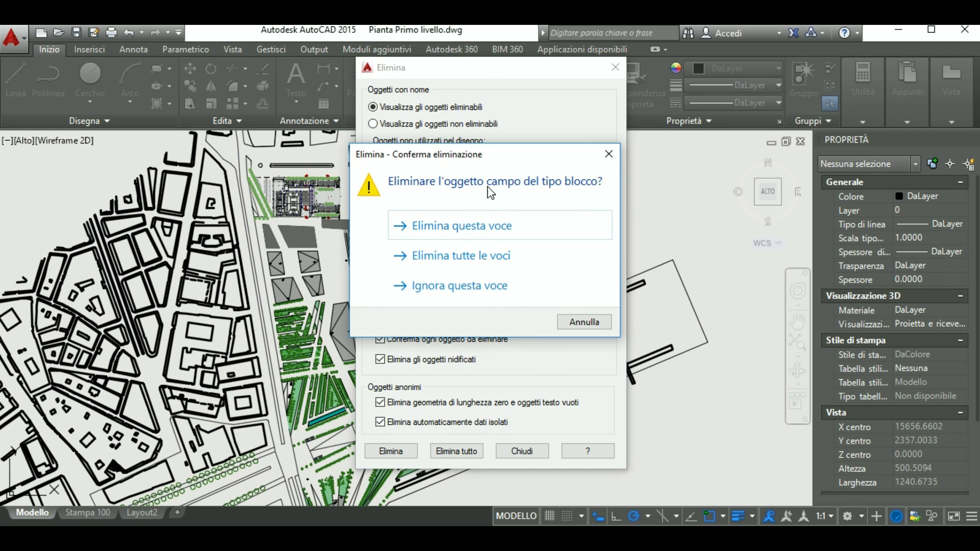
left_click(486, 260)
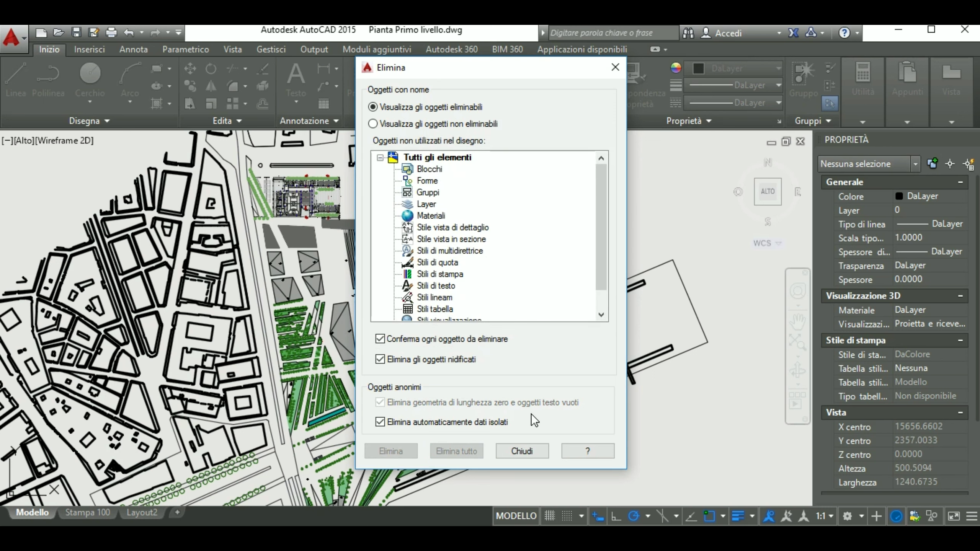
left_click(515, 450)
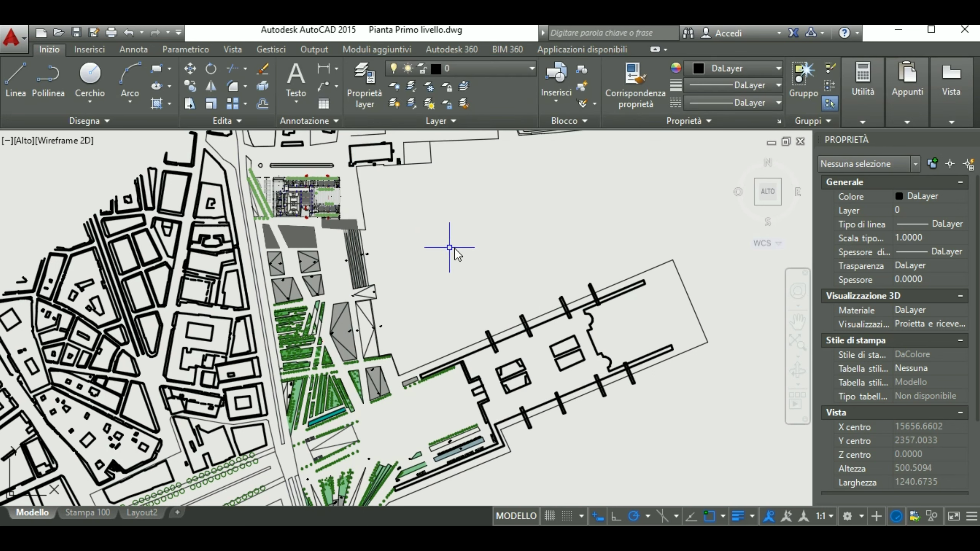
Zoom in on the site plan and keep layer 0 as the current layer
scroll(225, 155, "up", 2)
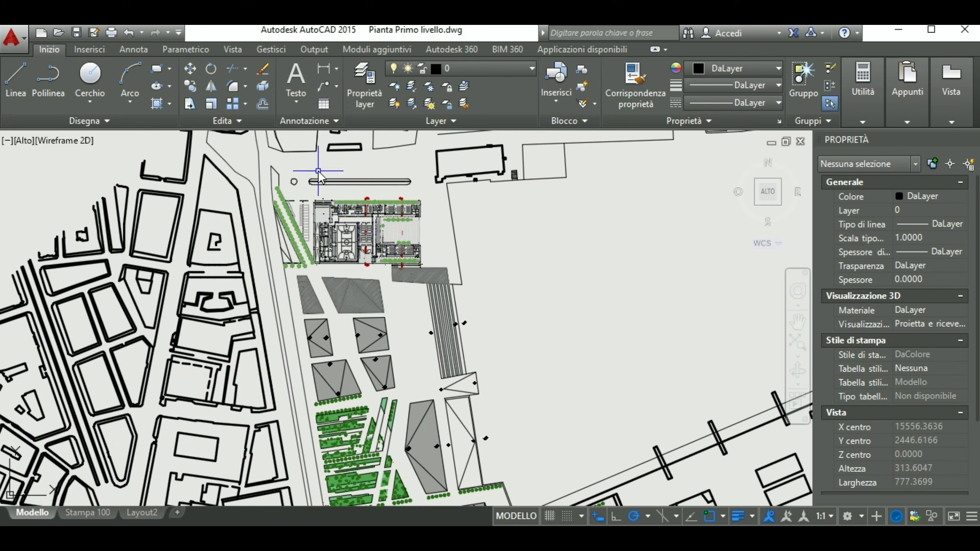
scroll(294, 155, "up", 2)
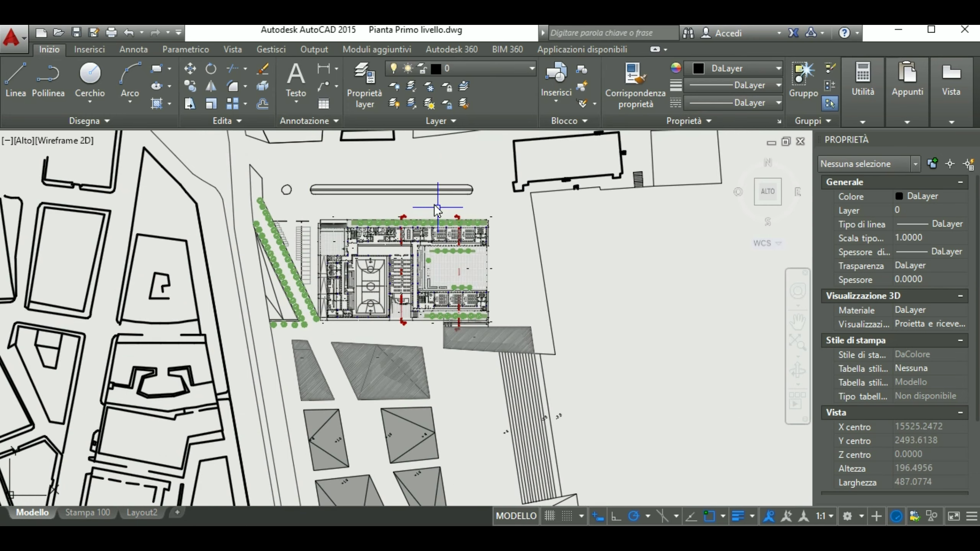
scroll(376, 195, "up", 2)
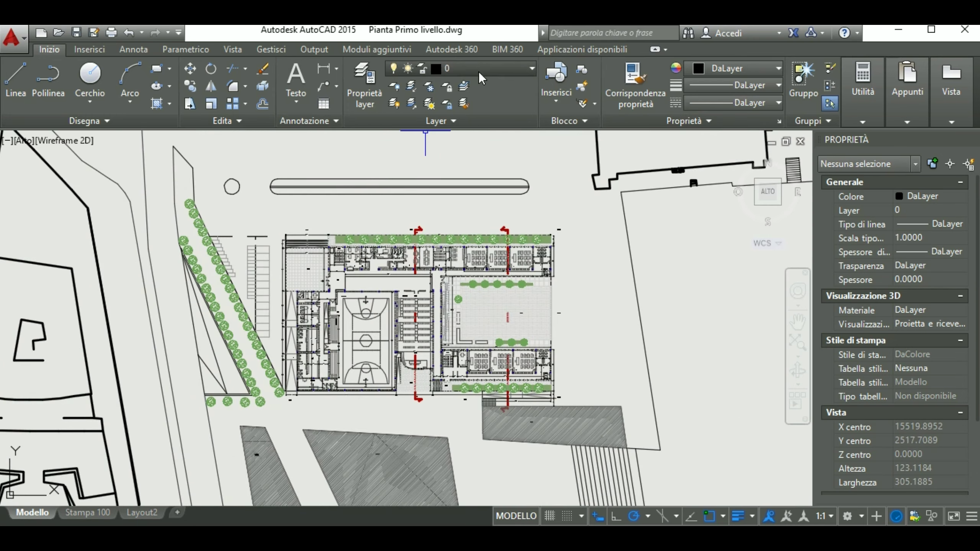
left_click(479, 71)
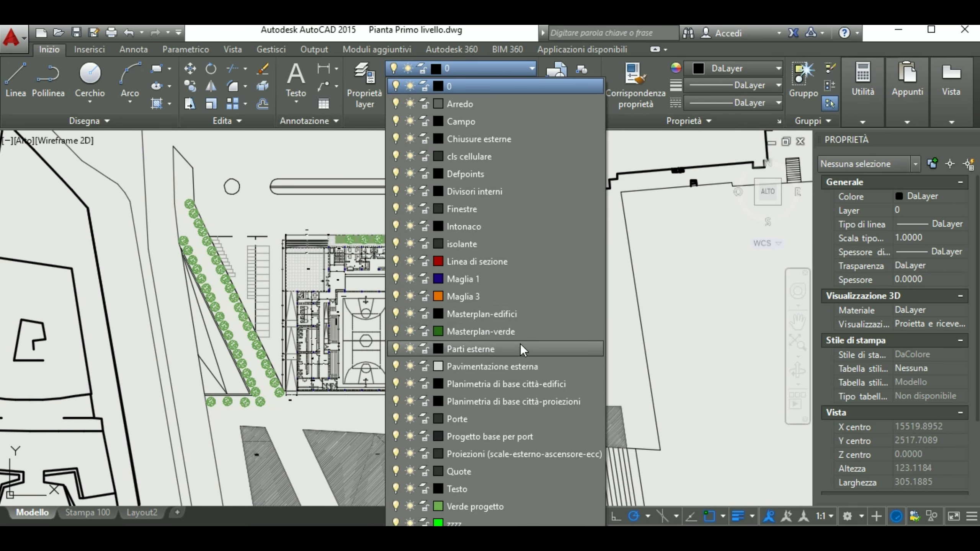
left_click(696, 325)
scroll(272, 226, "down", 4)
scroll(274, 229, "up", 4)
Window-delete the building, then the long rectangle and nearby pieces, and start PU purge
left_click(151, 191)
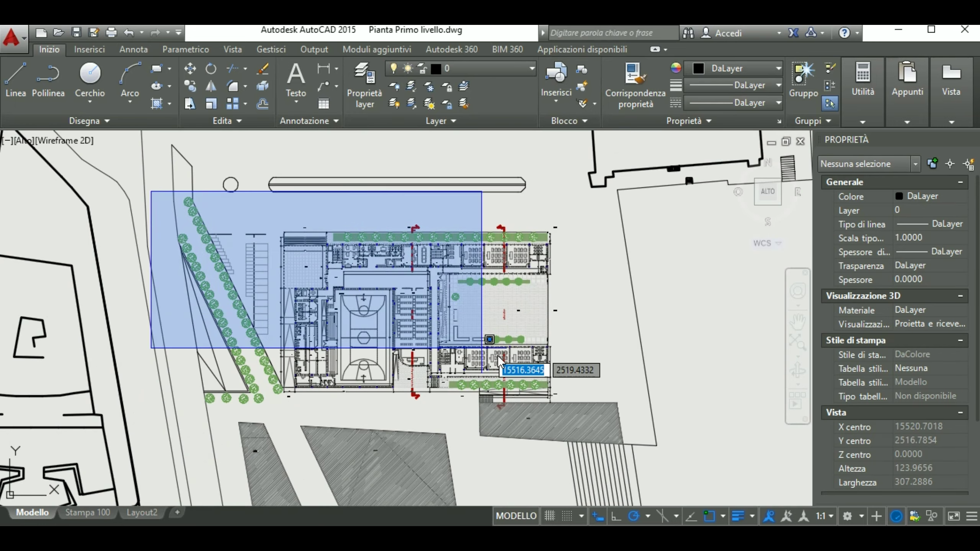
left_click(600, 421)
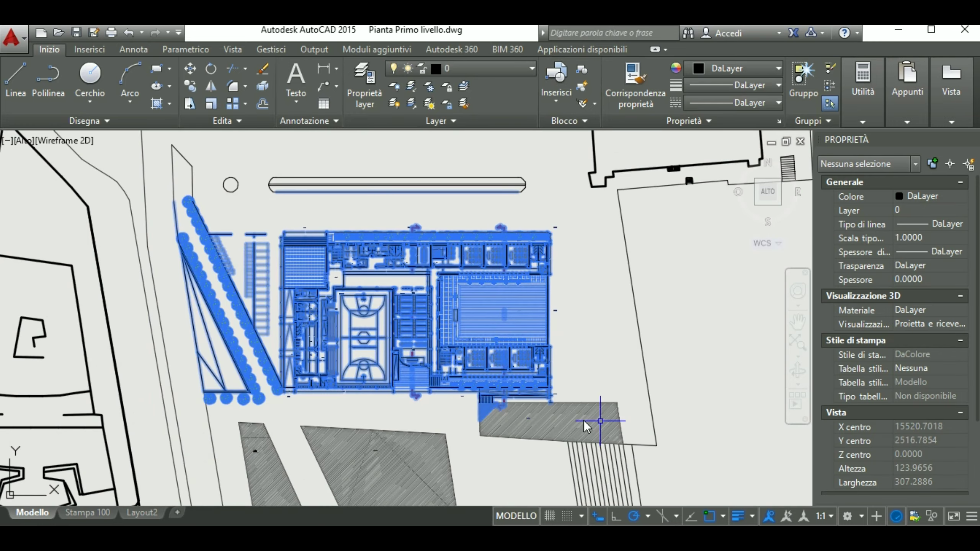
key("Delete")
left_click(175, 216)
left_click(537, 154)
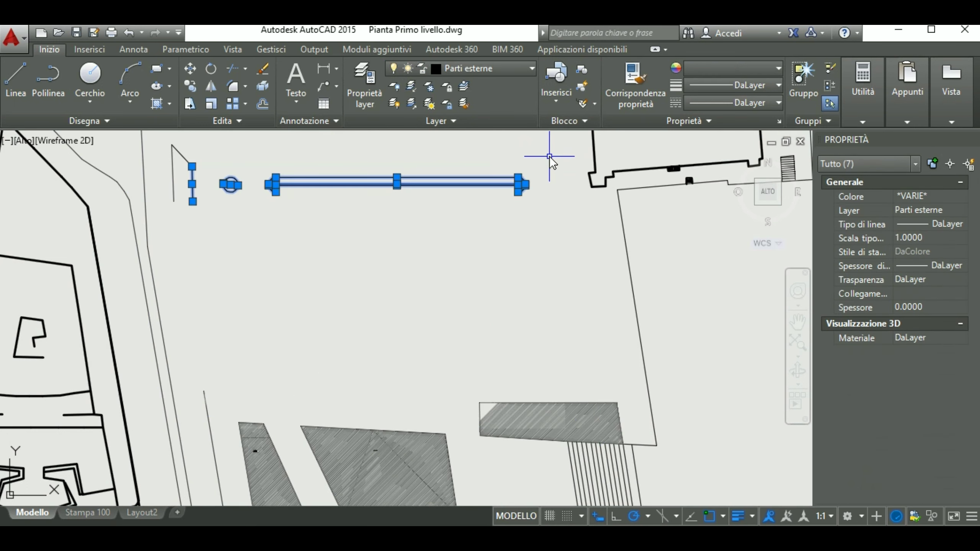
key("Delete")
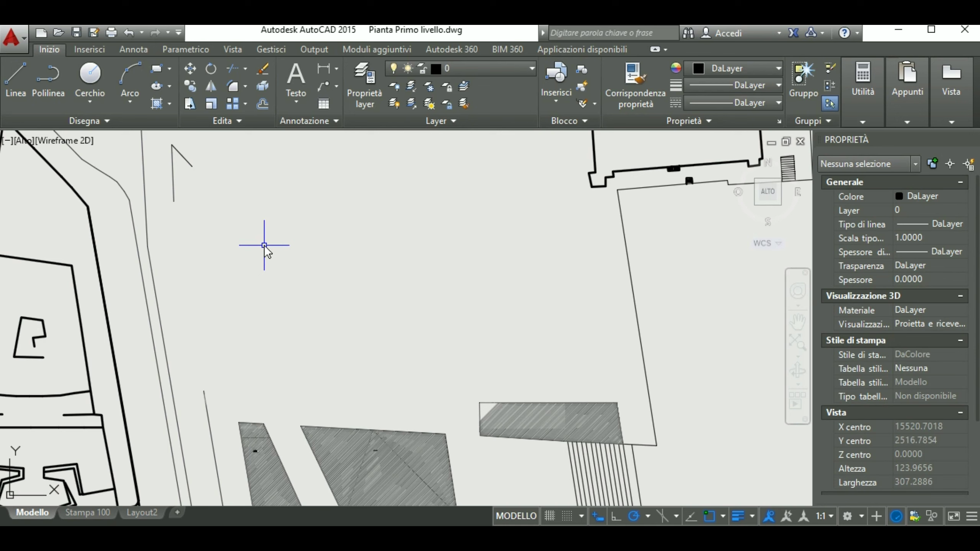
type("pu")
key("Return")
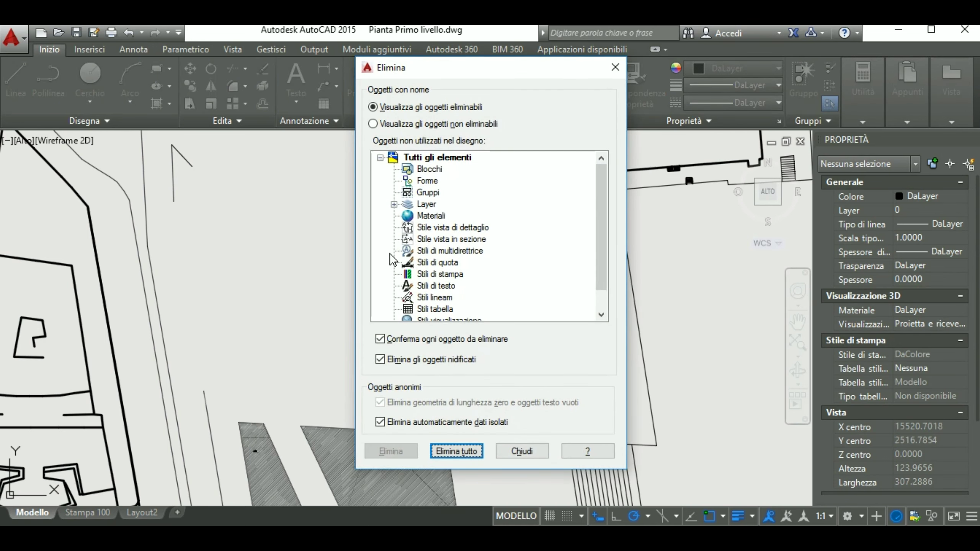
Purge all unused items including the Arredo layer, then check which layers remain
left_click(461, 449)
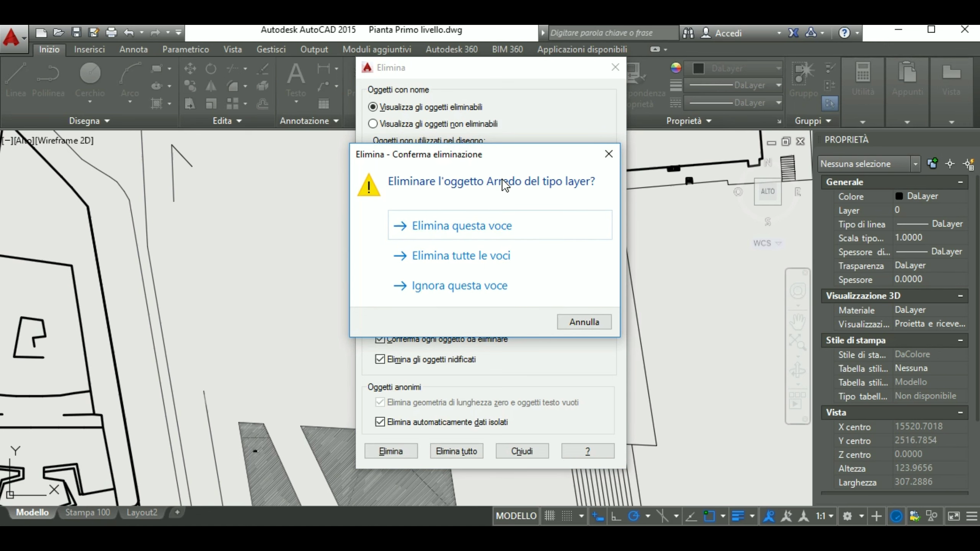
left_click(478, 258)
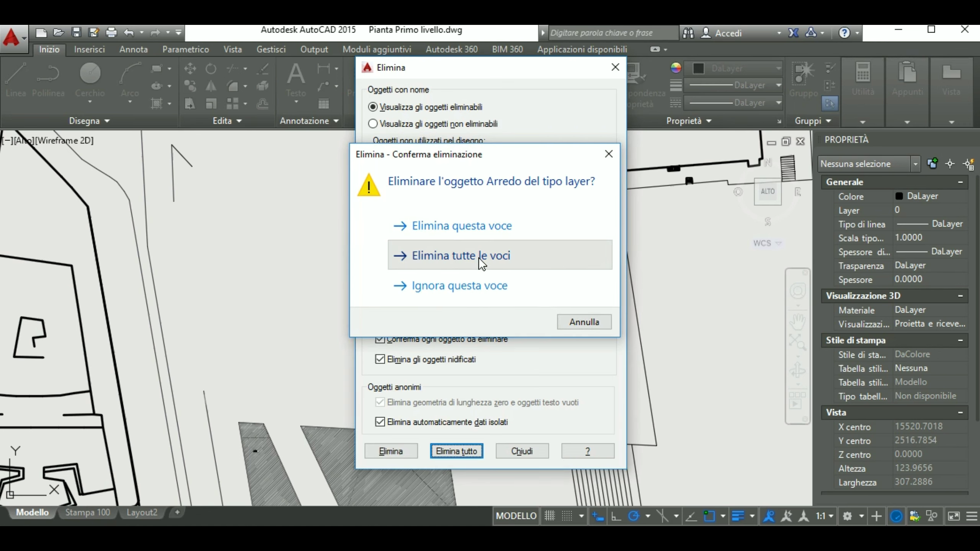
left_click(528, 452)
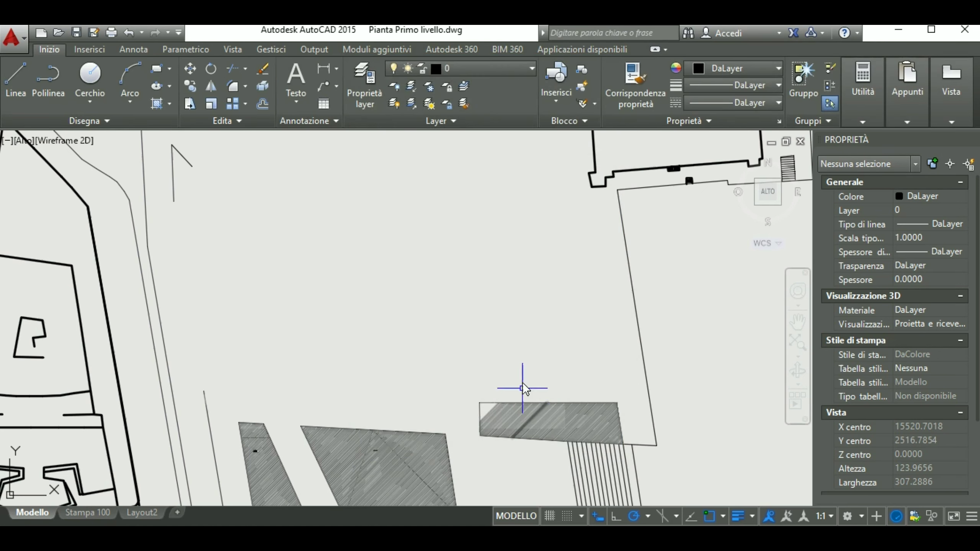
left_click(493, 65)
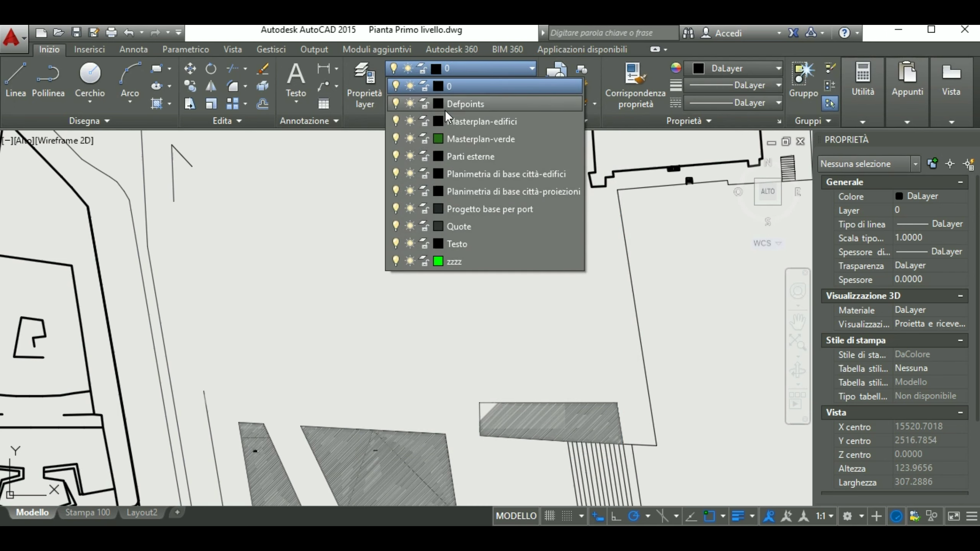
Close the layer list and switch to the Esempio.dwg Layout sheet
left_click(507, 311)
scroll(508, 324, "down", 5)
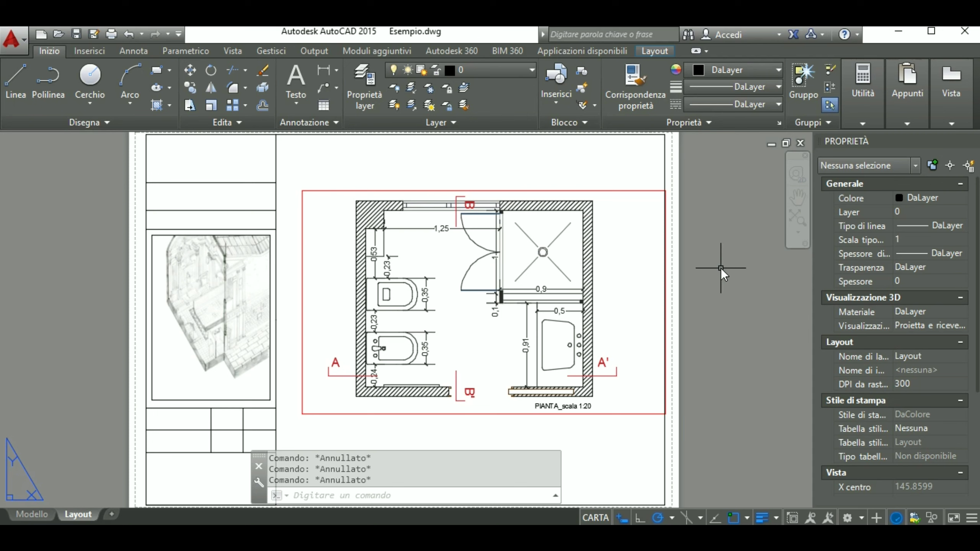
Zoom and pan the layout until the raster building image fills the left of the view
scroll(333, 340, "up", 2)
scroll(331, 344, "up", 2)
scroll(330, 350, "up", 2)
scroll(330, 350, "down", 3)
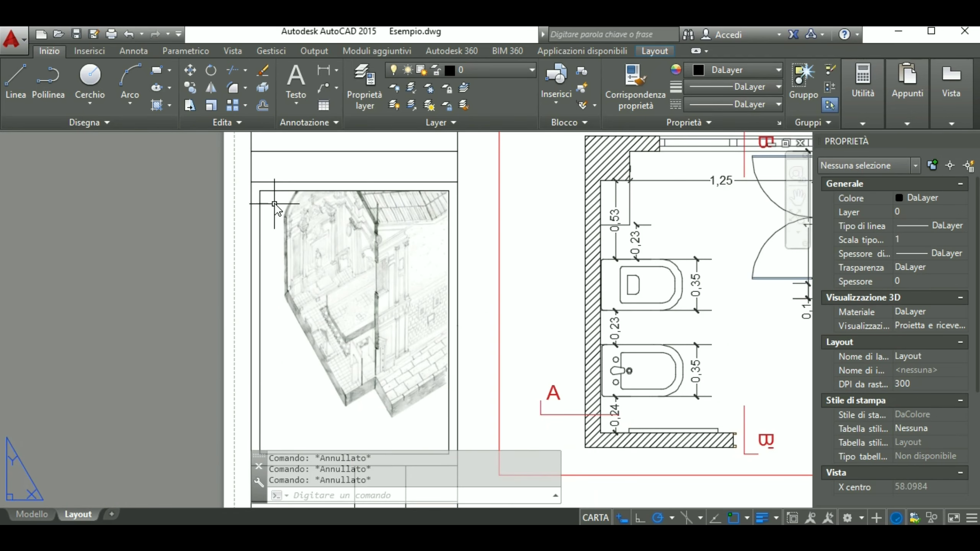
middle_click_drag(295, 193, 355, 185)
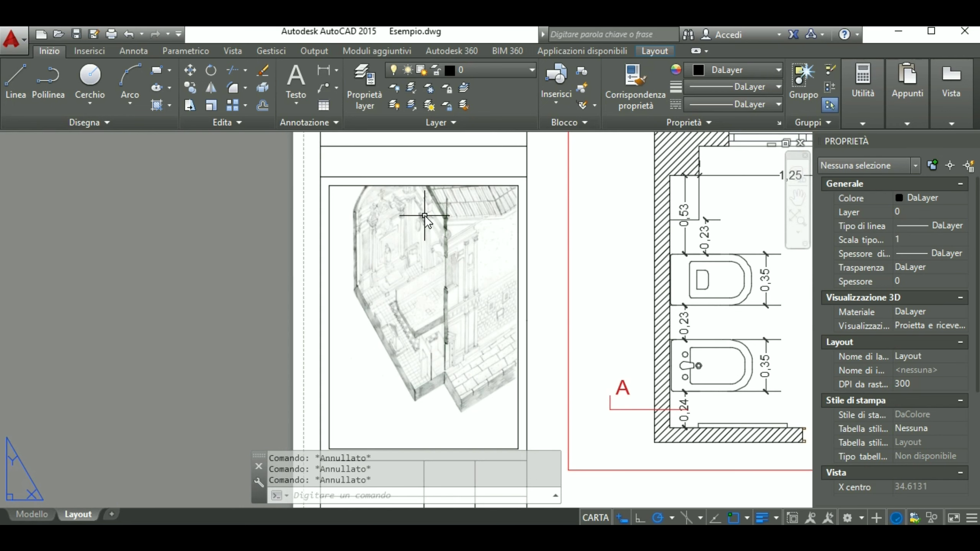
middle_click_drag(506, 291, 525, 282)
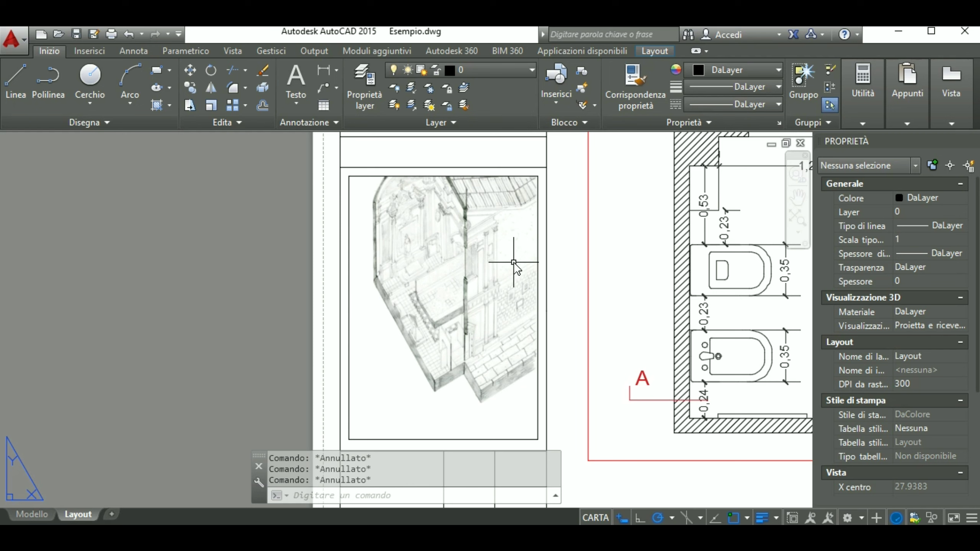
type("IMA")
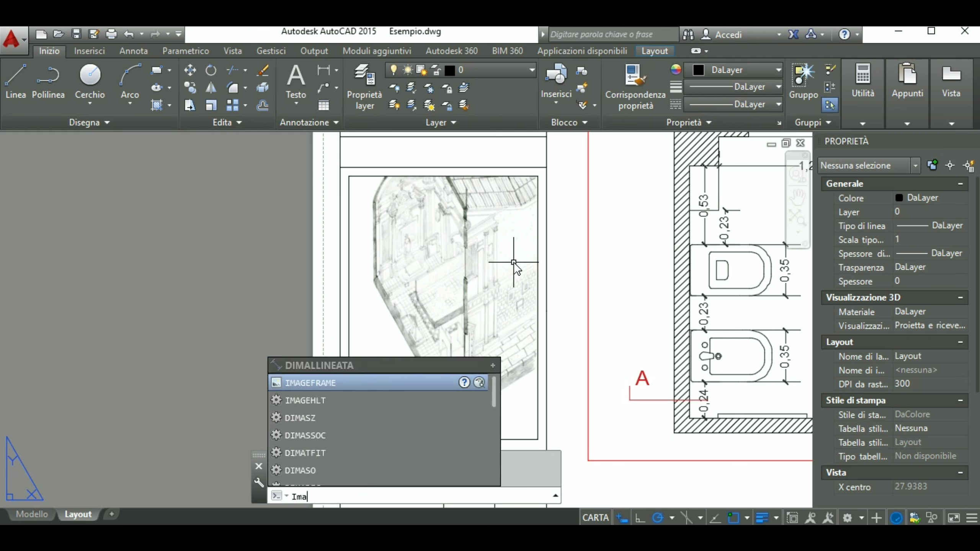
type("GE")
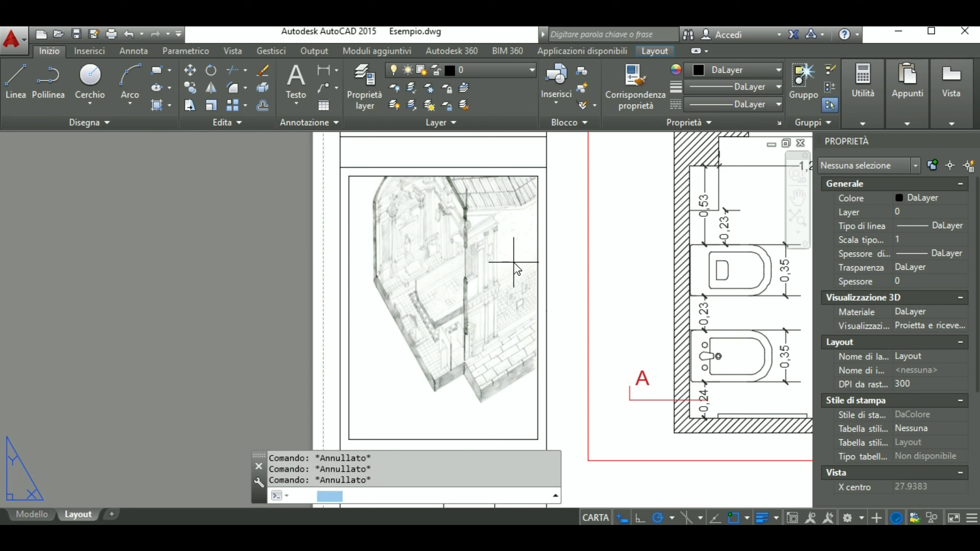
Set IMAGEFRAME to 0 to hide the frame, then test-move the image and undo it
key("Return")
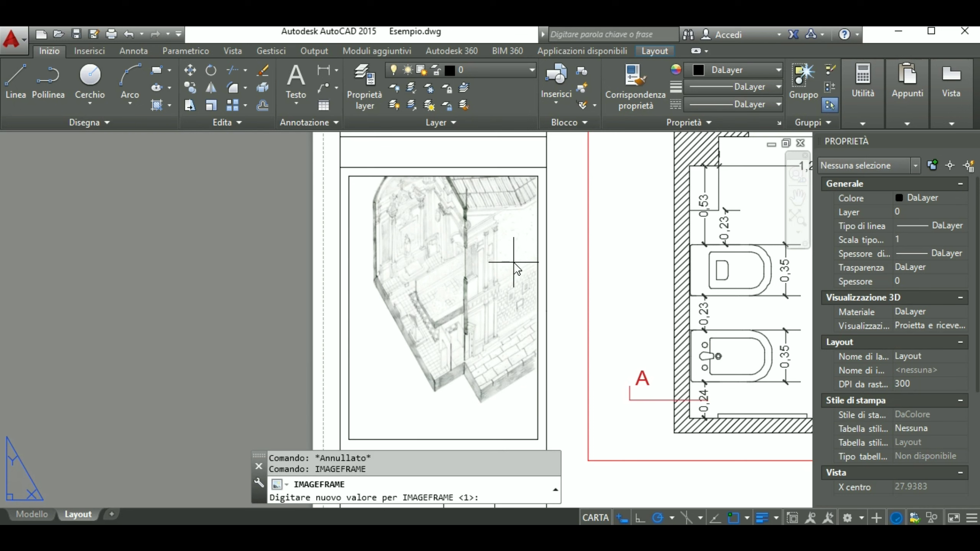
type("0")
key("Return")
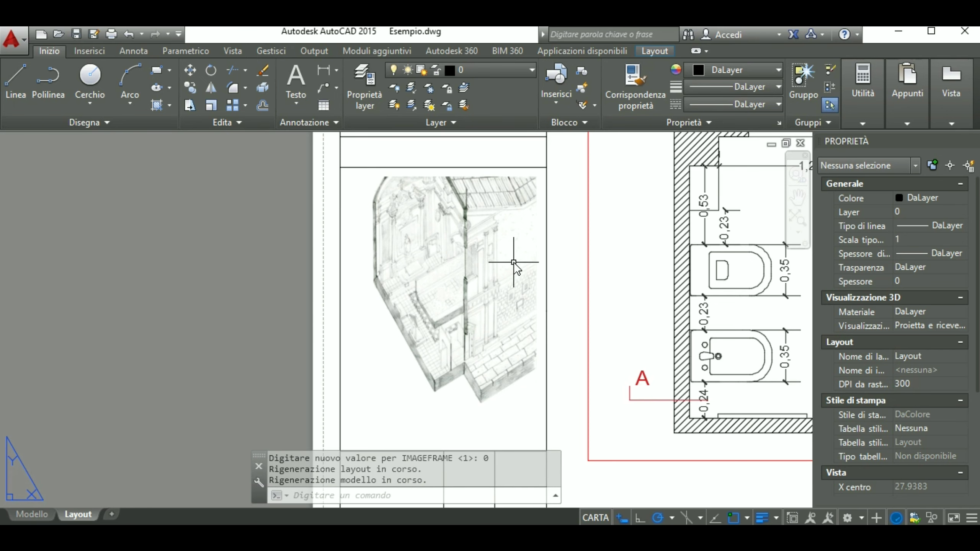
left_click_drag(459, 350, 335, 145)
left_click(54, 50)
left_click(190, 71)
left_click(371, 204)
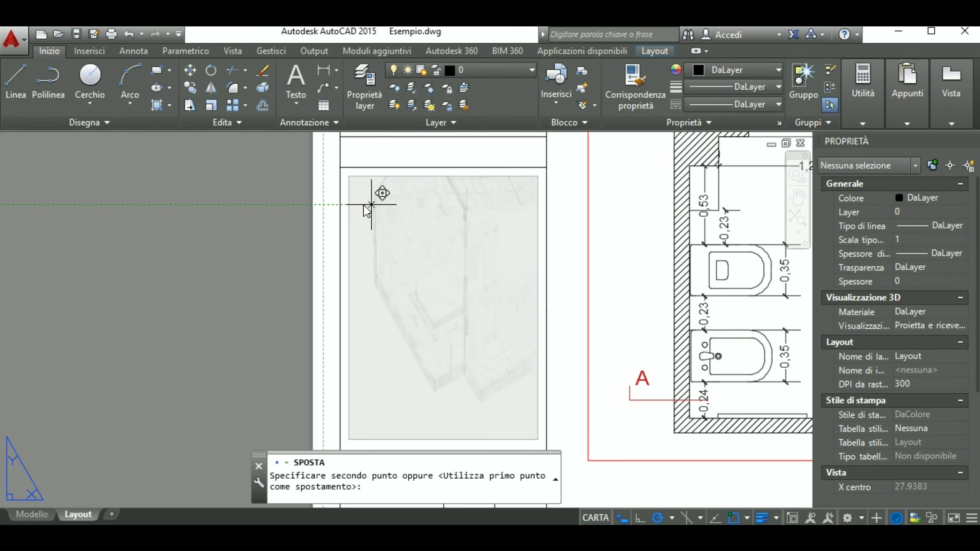
left_click(369, 186)
key("ctrl+z")
Set IMAGEFRAME back to 1 so the raster image frame shows again
type("im")
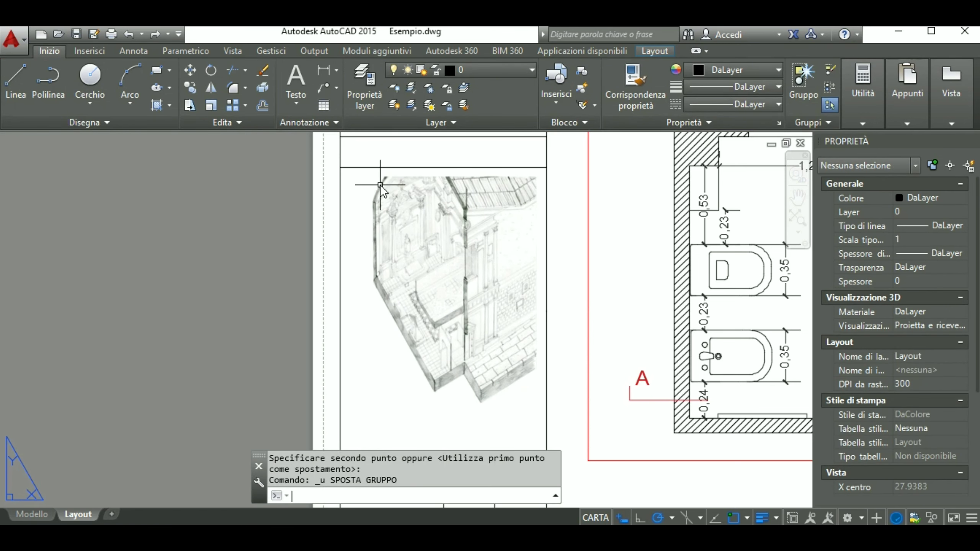
type("agref")
key("Return")
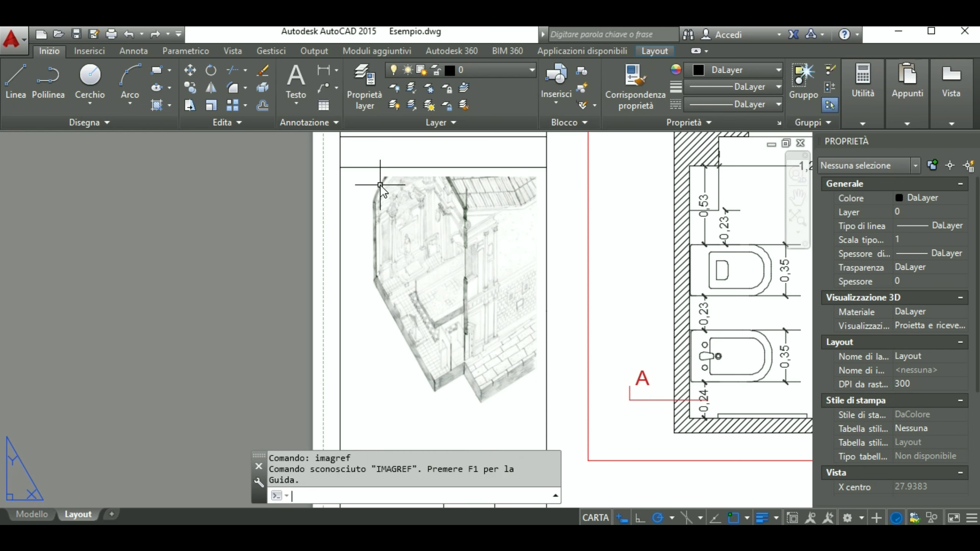
type("imagefra")
key("Return")
type("1")
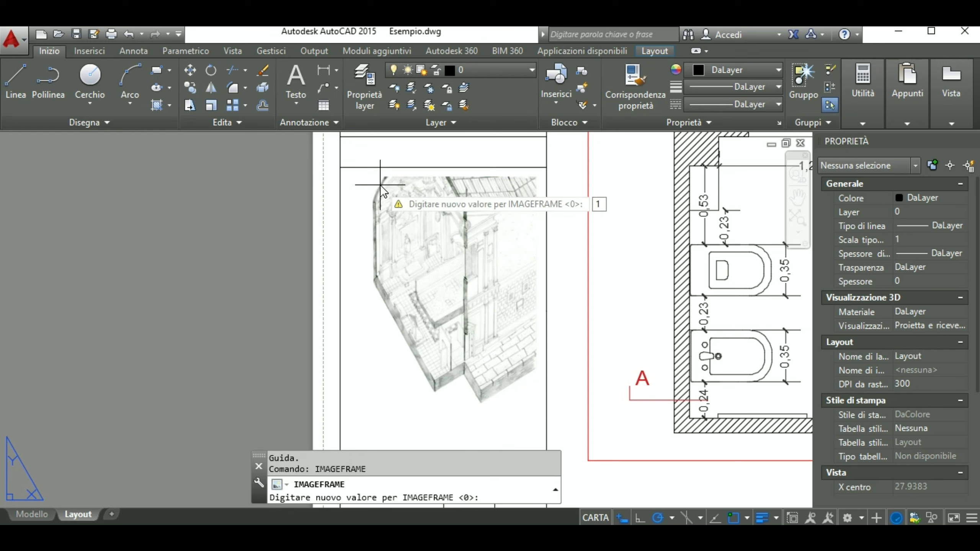
key("Return")
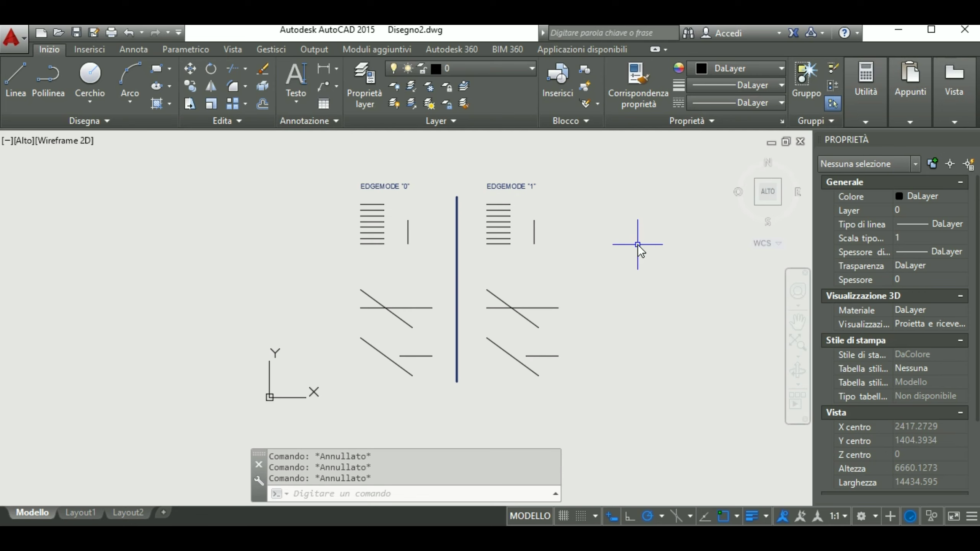
Zoom into the EDGEMODE "0" example lines in Disegno2.dwg
scroll(394, 274, "up", 3)
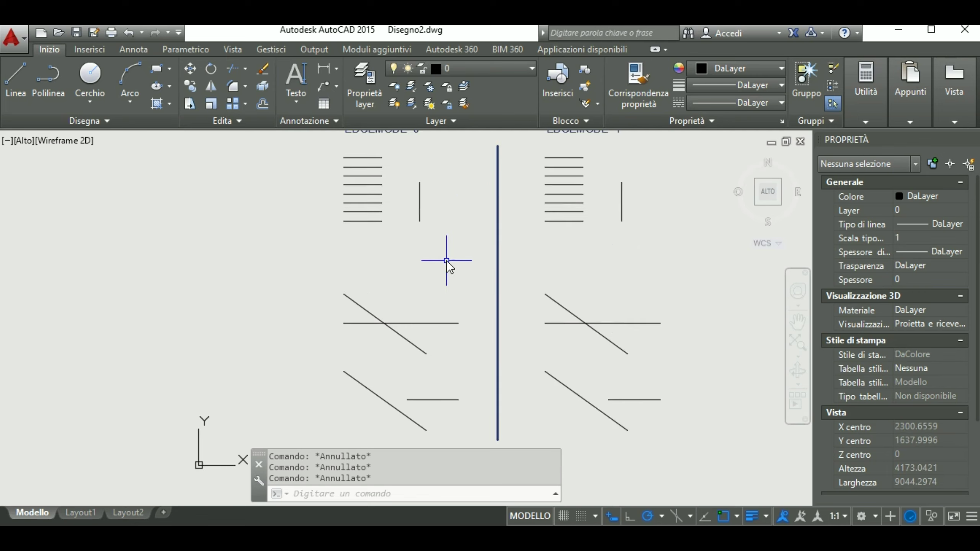
scroll(447, 263, "down", 3)
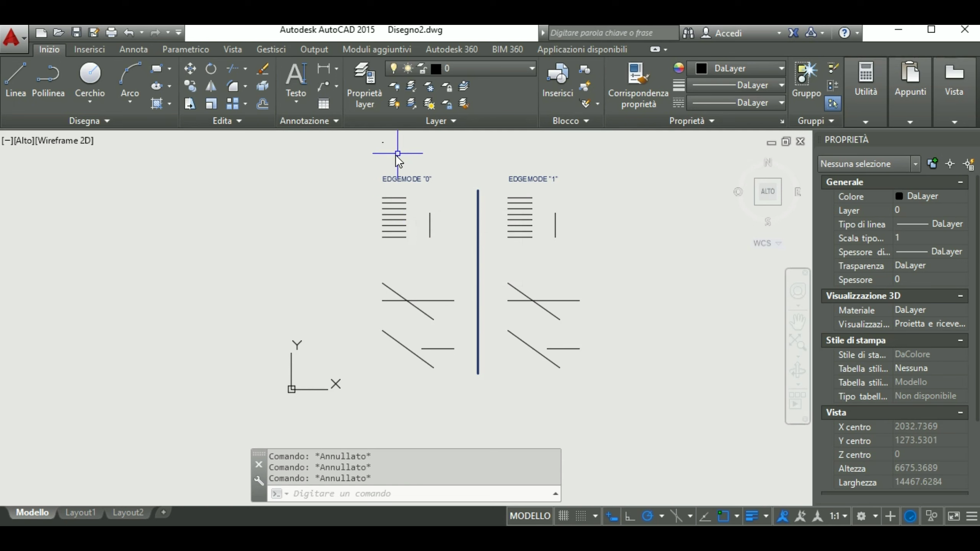
scroll(421, 184, "up", 4)
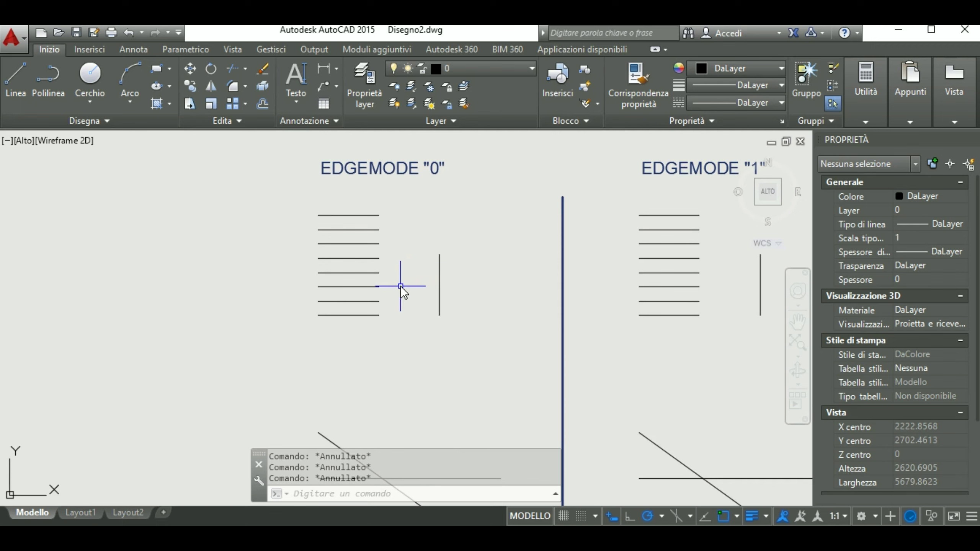
left_click(246, 70)
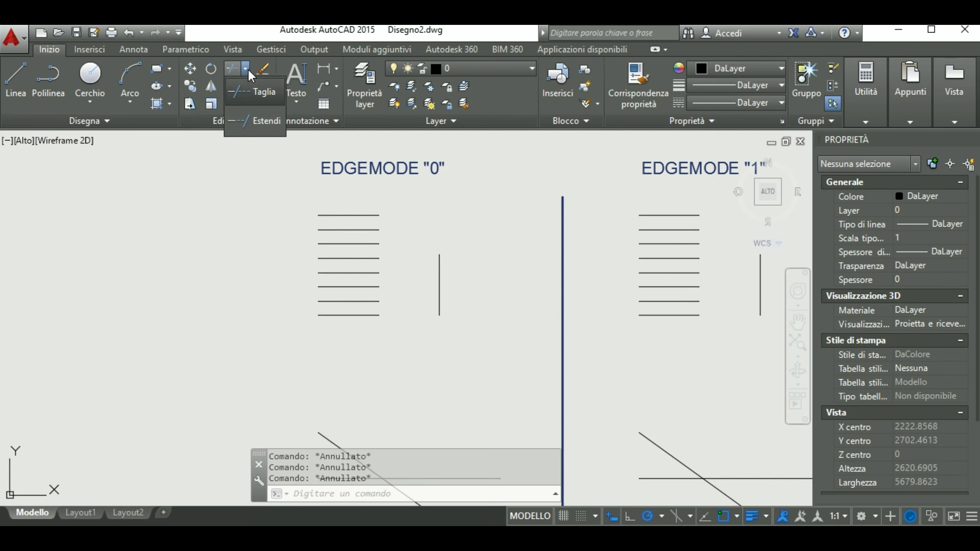
Extend the lower short horizontal lines to the vertical boundary line under EDGEMODE 0
left_click(248, 115)
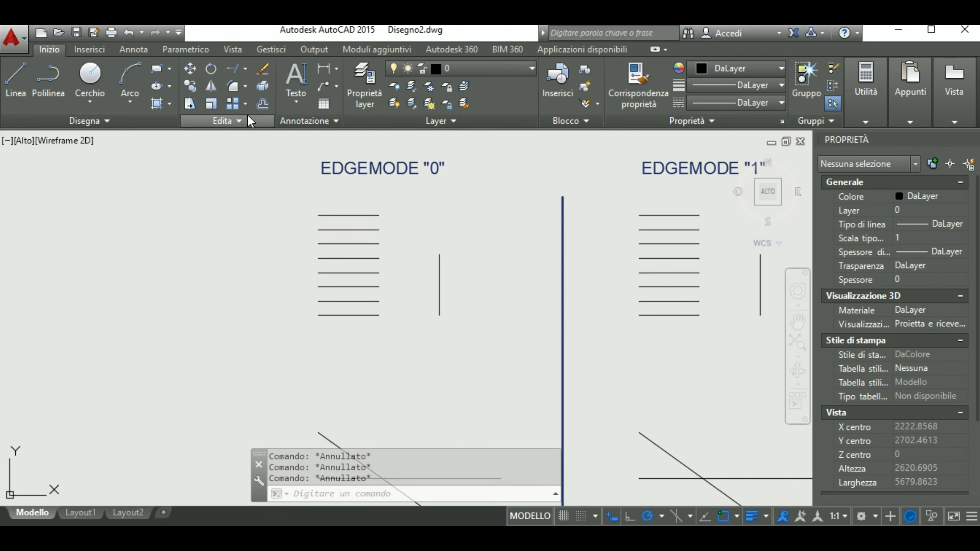
left_click(438, 285)
key("Return")
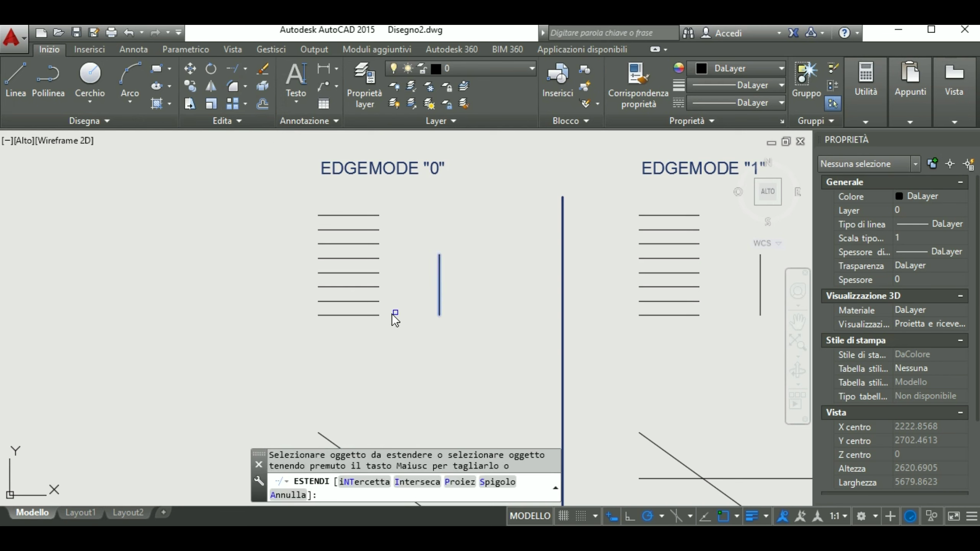
left_click(377, 315)
left_click(373, 303)
left_click(373, 274)
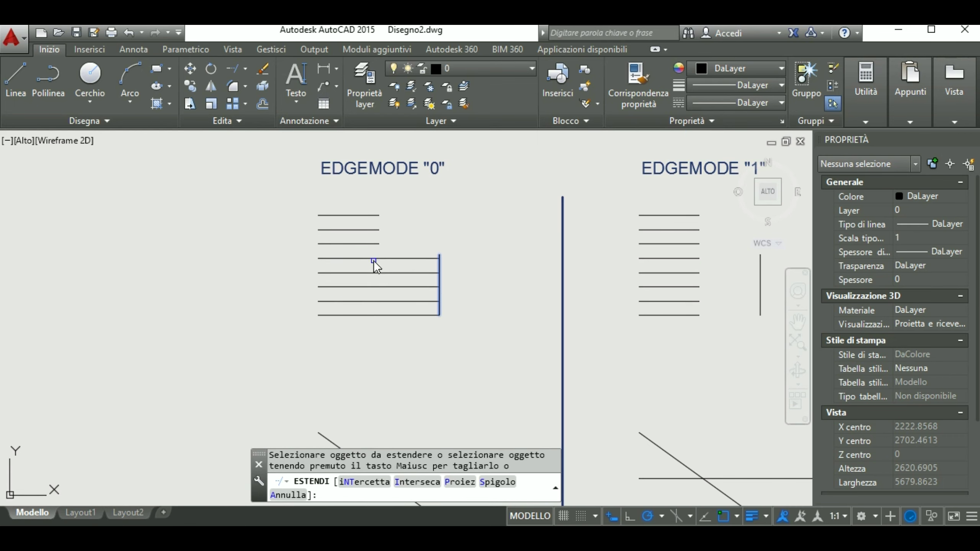
scroll(352, 309, "up", 2)
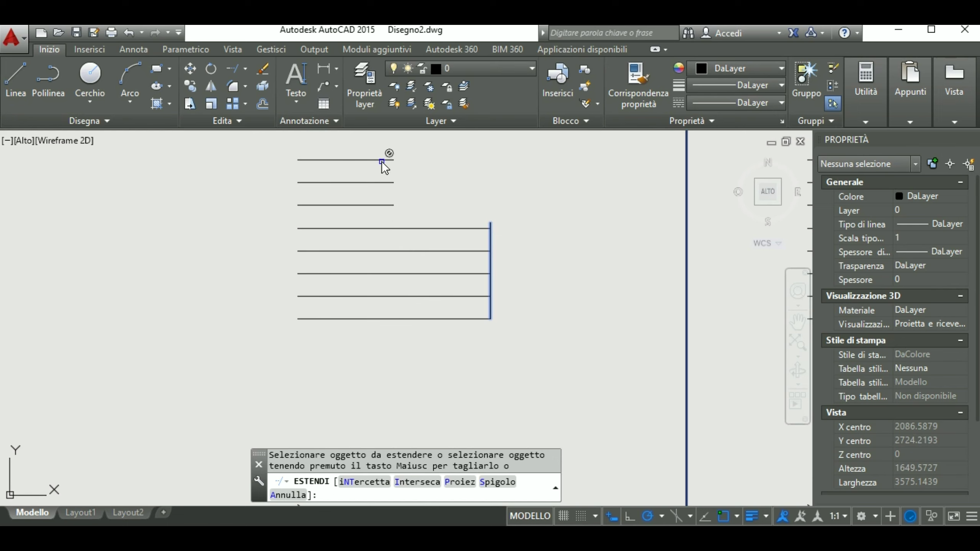
key("Escape")
Trim the upper diagonal at the horizontal line, keeping only its lower part
left_click(244, 69)
left_click(242, 88)
scroll(360, 203, "down", 4)
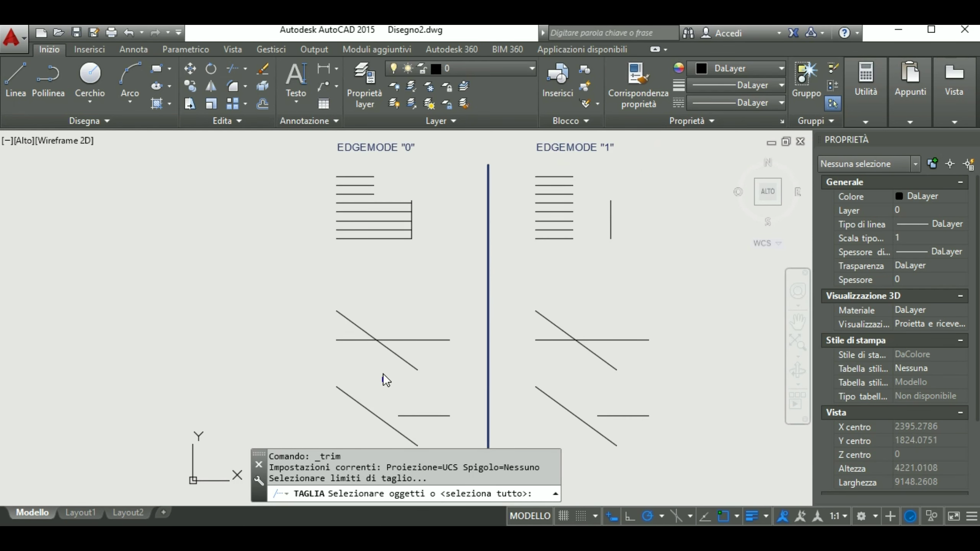
scroll(383, 373, "up", 4)
left_click(356, 324)
key("Return")
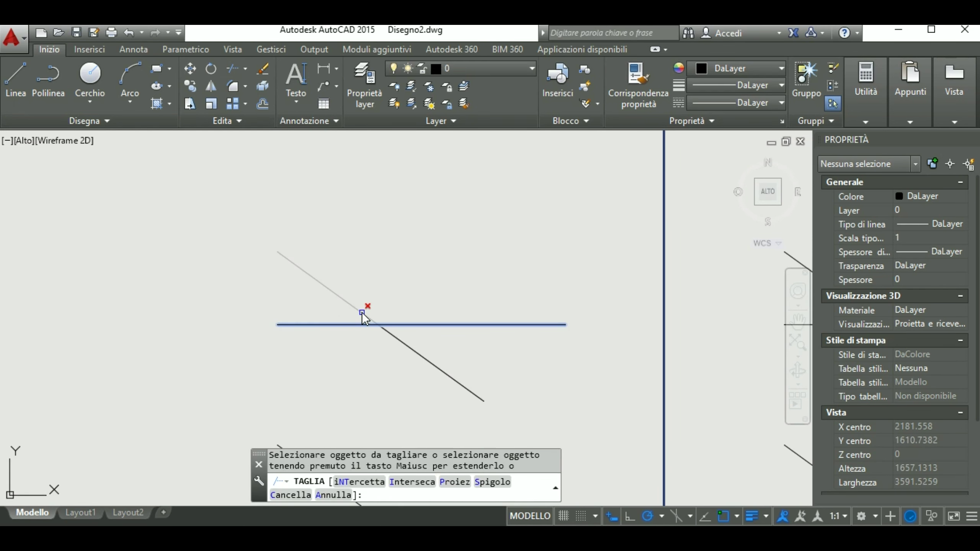
left_click(362, 312)
scroll(380, 249, "down", 4)
key("Return")
Try trimming the lower diagonal against the short line, which leaves it whole
scroll(405, 370, "up", 3)
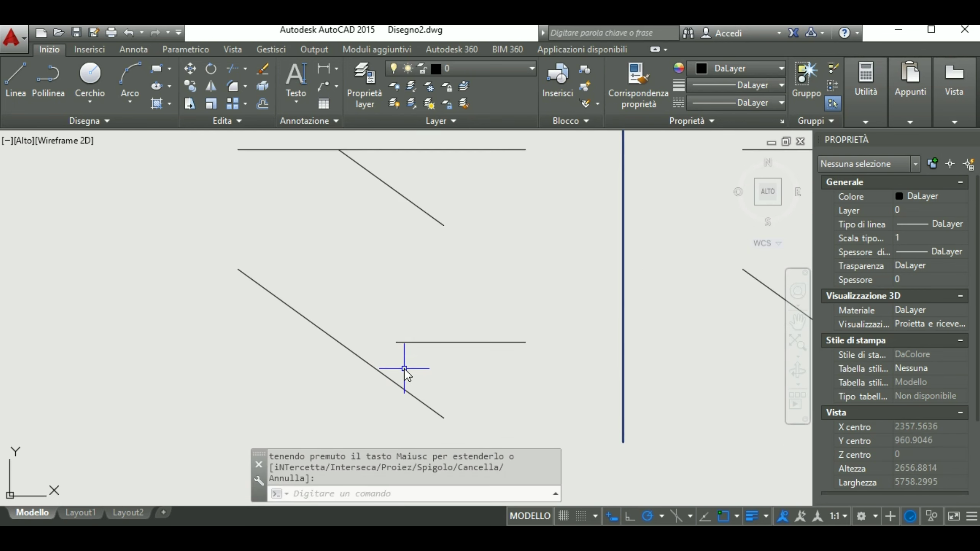
key("Return")
left_click(403, 341)
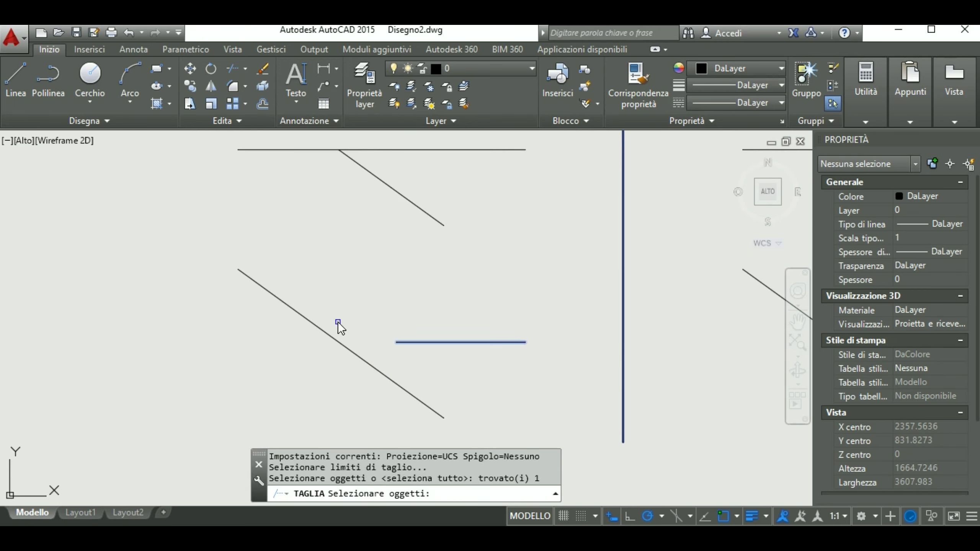
key("Return")
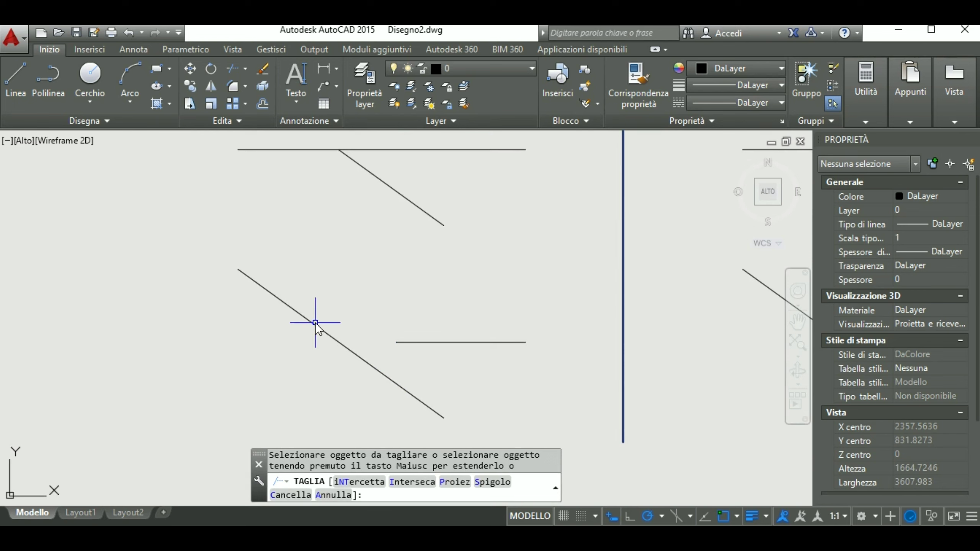
key("Return")
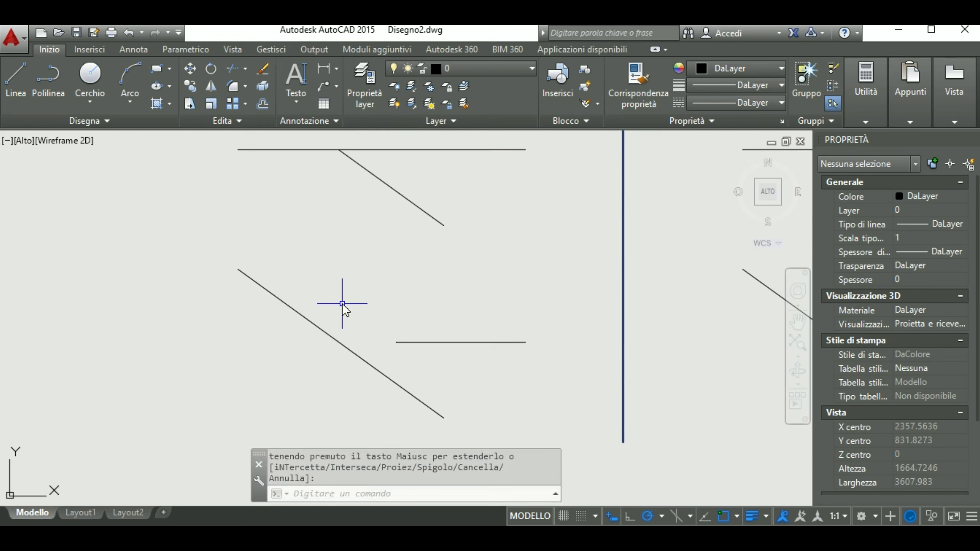
middle_click(342, 303)
middle_click(342, 304)
Set the EDGEMODE system variable to 1
type("EDGEMODE")
key("Return")
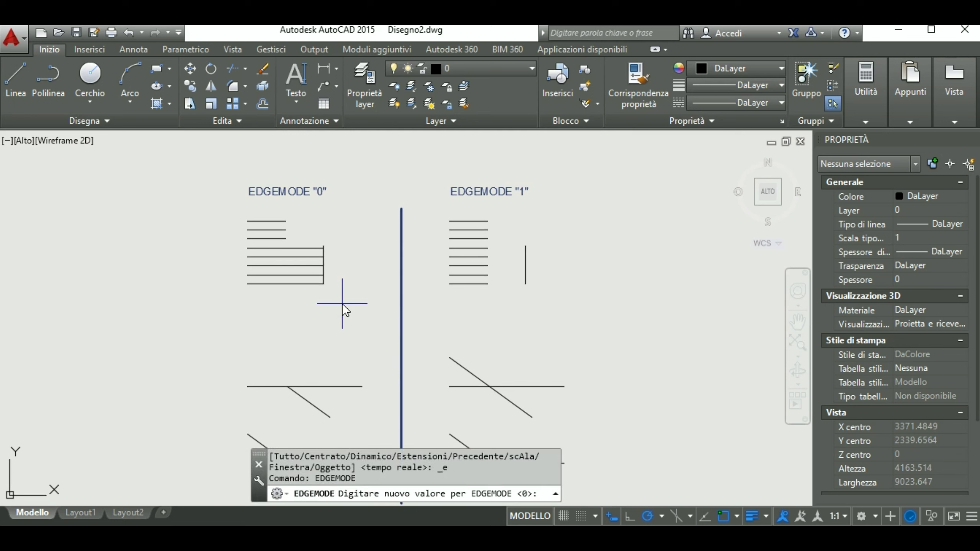
type("1")
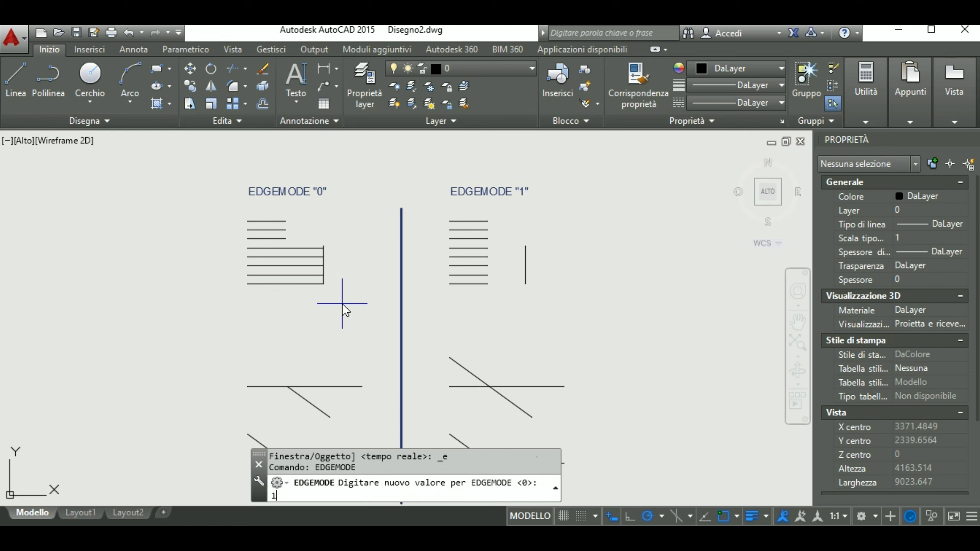
key("Return")
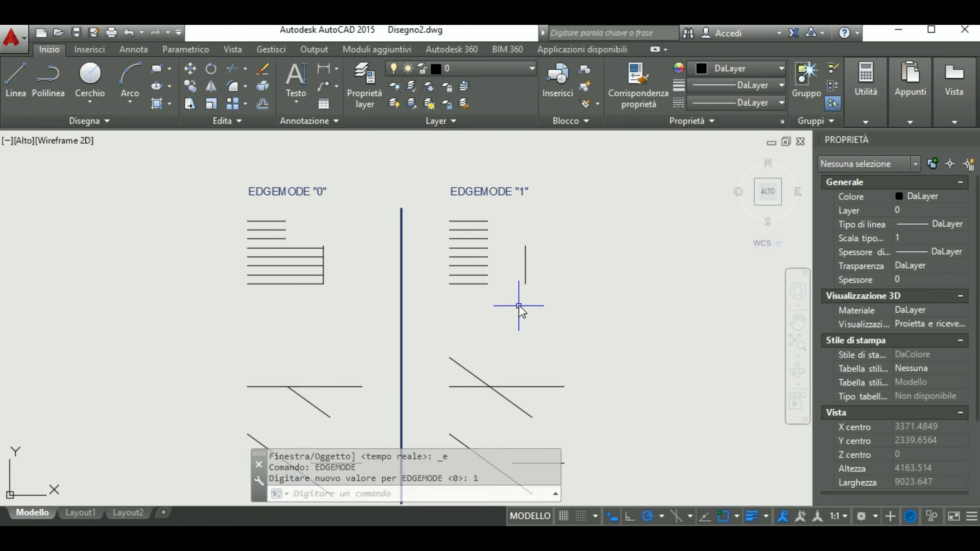
Extend all five horizontal lines, including the top ones, to the vertical boundary line
scroll(551, 221, "up", 2)
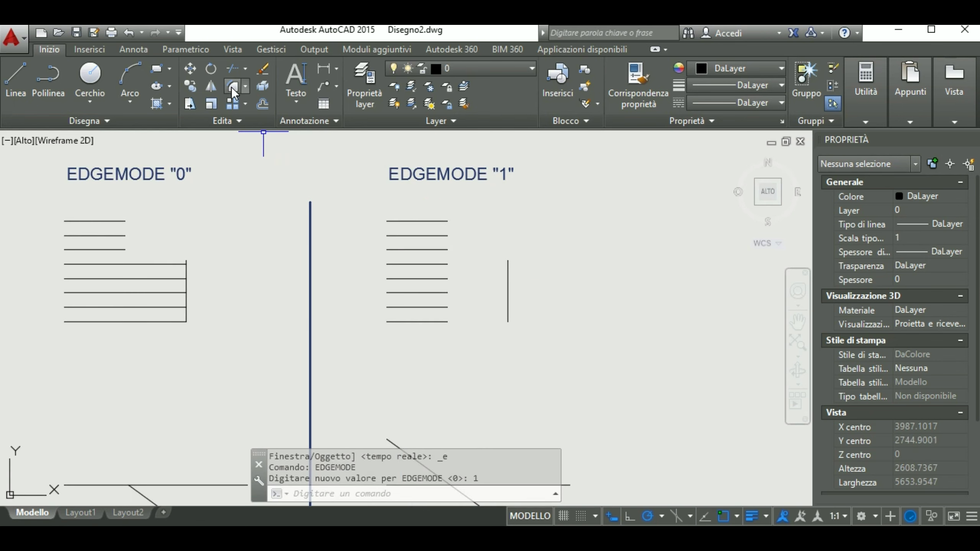
left_click(244, 72)
left_click(252, 119)
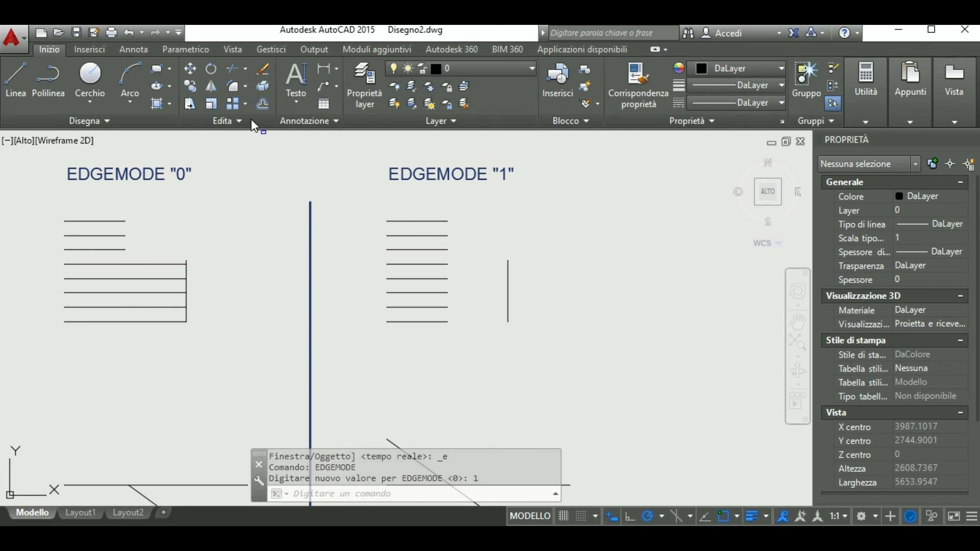
left_click(506, 277)
key("Return")
left_click(447, 322)
left_click(442, 292)
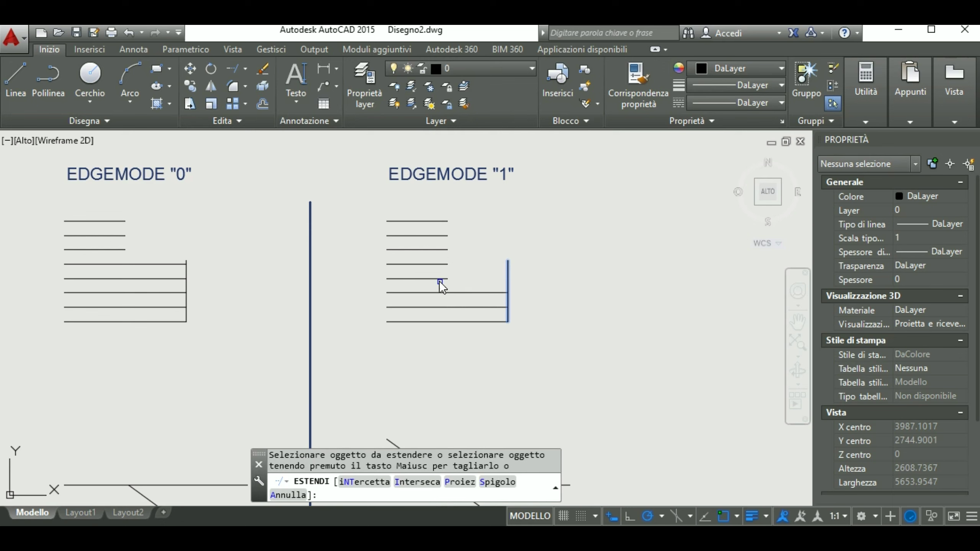
left_click(438, 265)
left_click(438, 250)
left_click(437, 237)
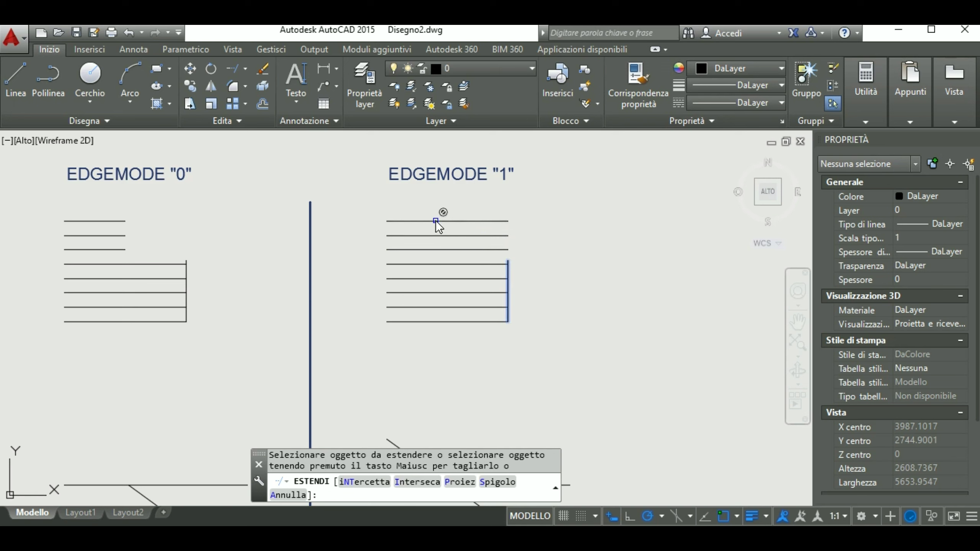
key("Return")
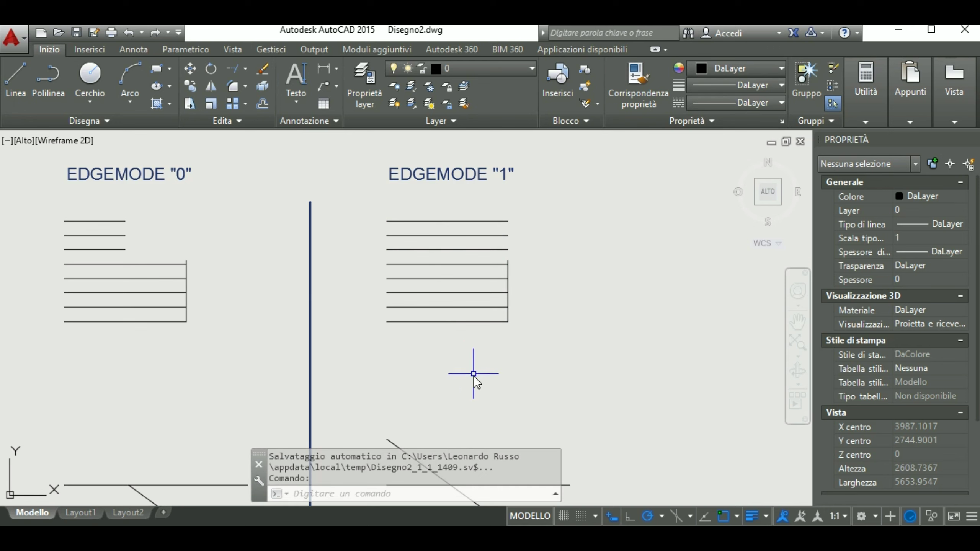
Trim the bottom-right diagonal's lower part at the short horizontal line's projected extension
left_click(246, 69)
left_click(249, 86)
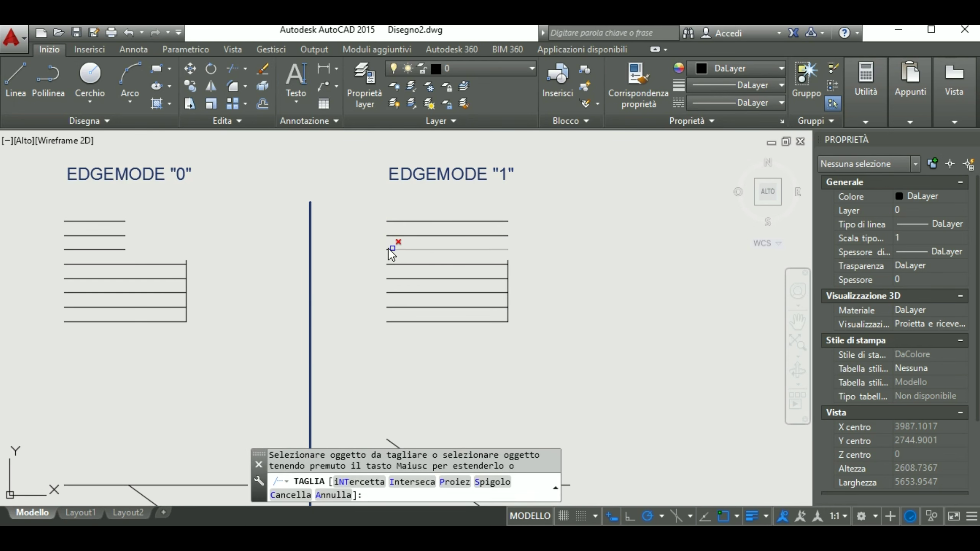
middle_click_drag(383, 366, 389, 190)
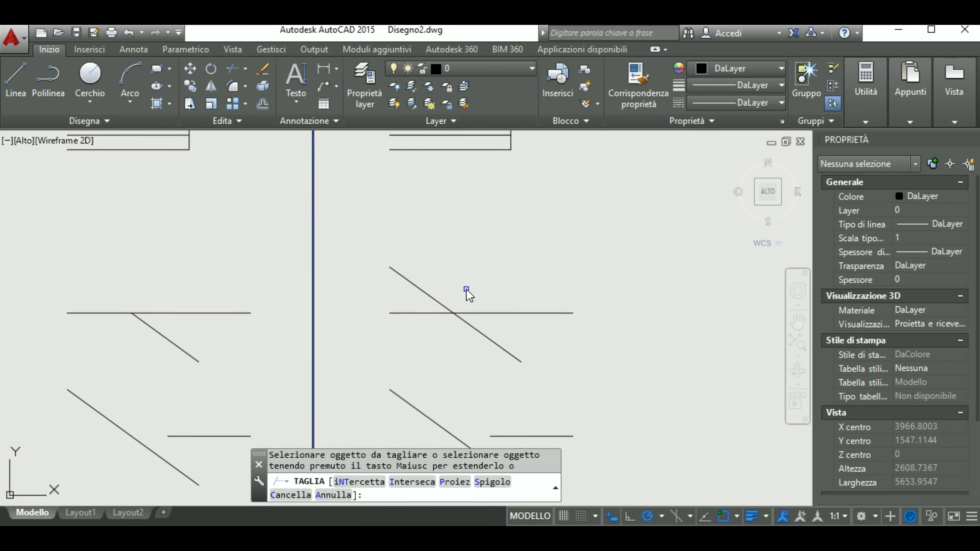
middle_click_drag(466, 290, 479, 222)
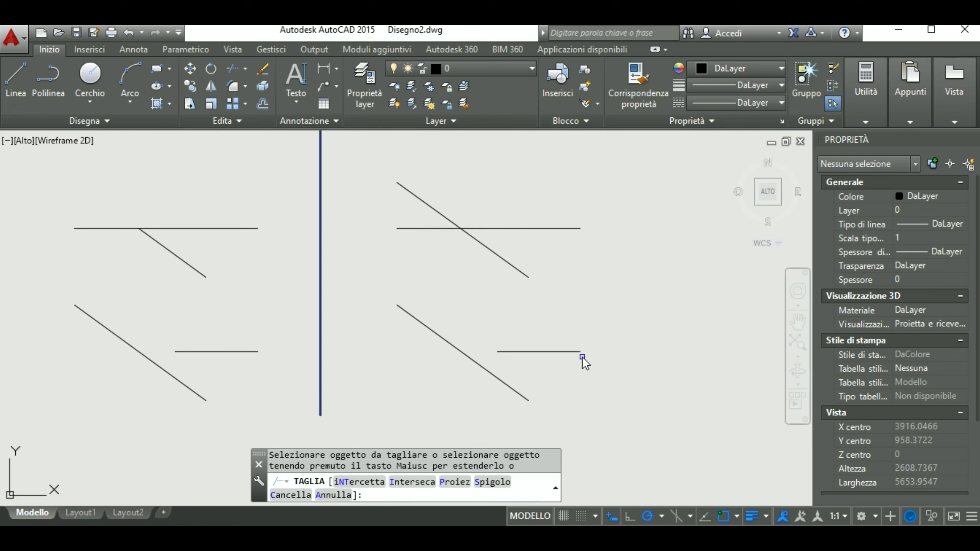
key("Return")
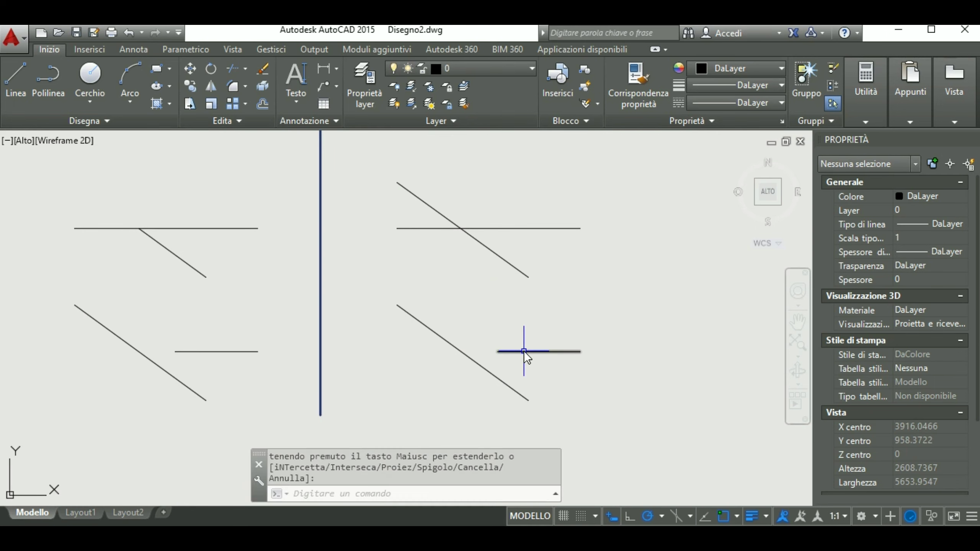
key("Return")
left_click(522, 352)
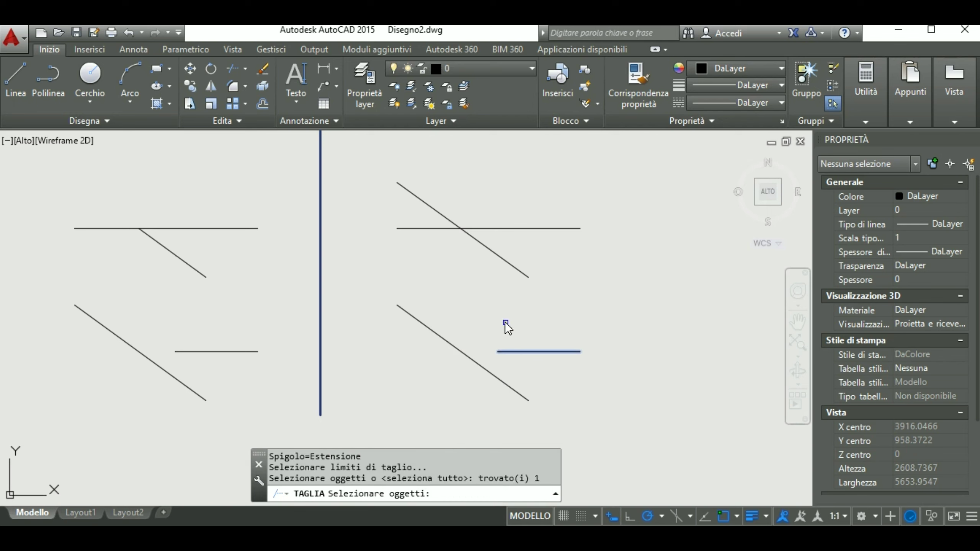
key("Return")
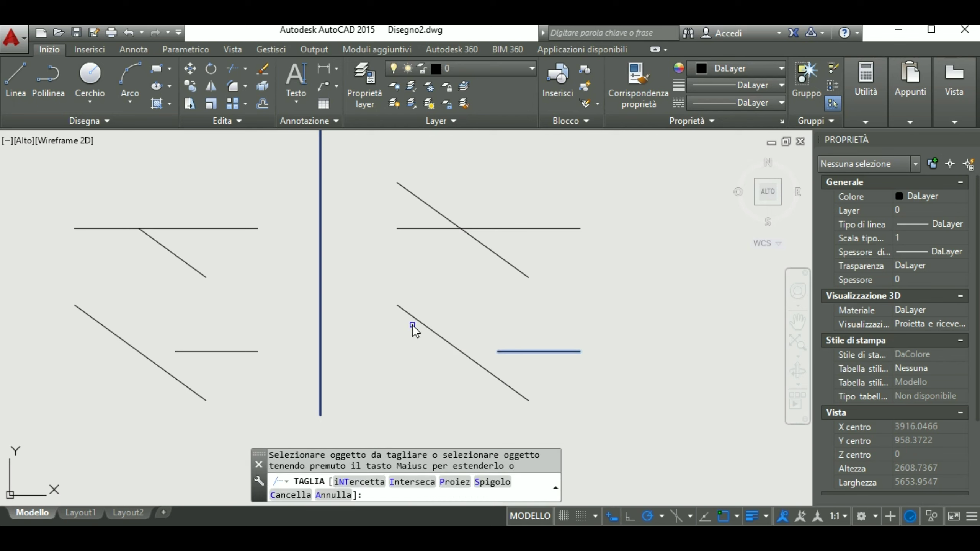
left_click(474, 360)
key("Return")
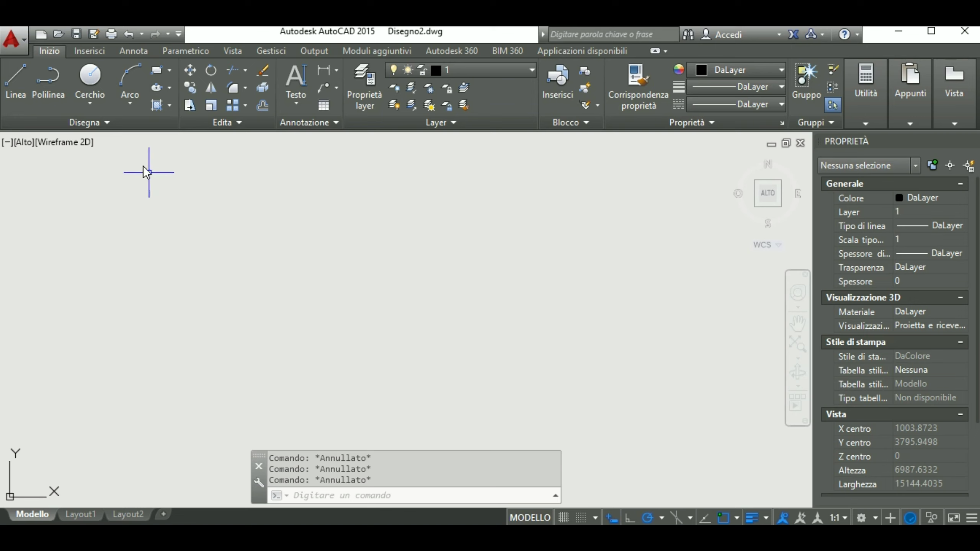
Draw a horizontal polyline with the Polilinea tool
left_click(47, 82)
left_click(258, 272)
left_click(381, 277)
key("Return")
key("Return")
Trace two more polylines snapped to the same two endpoints, overlapping the first
left_click(382, 277)
left_click(259, 272)
key("Return")
key("Return")
left_click(259, 272)
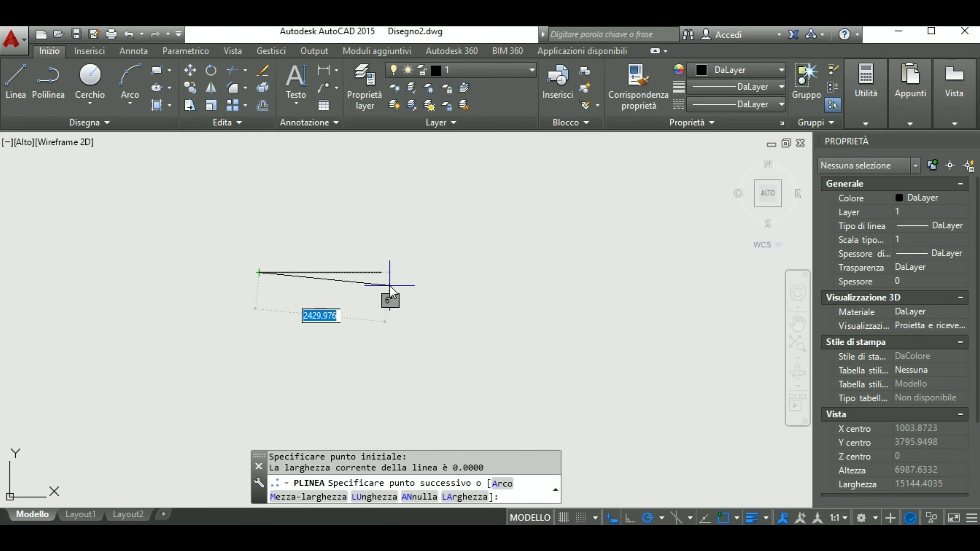
left_click(382, 272)
key("Return")
Zoom in on the line and enter ELI in the command line
scroll(320, 270, "up", 4)
scroll(232, 239, "up", 2)
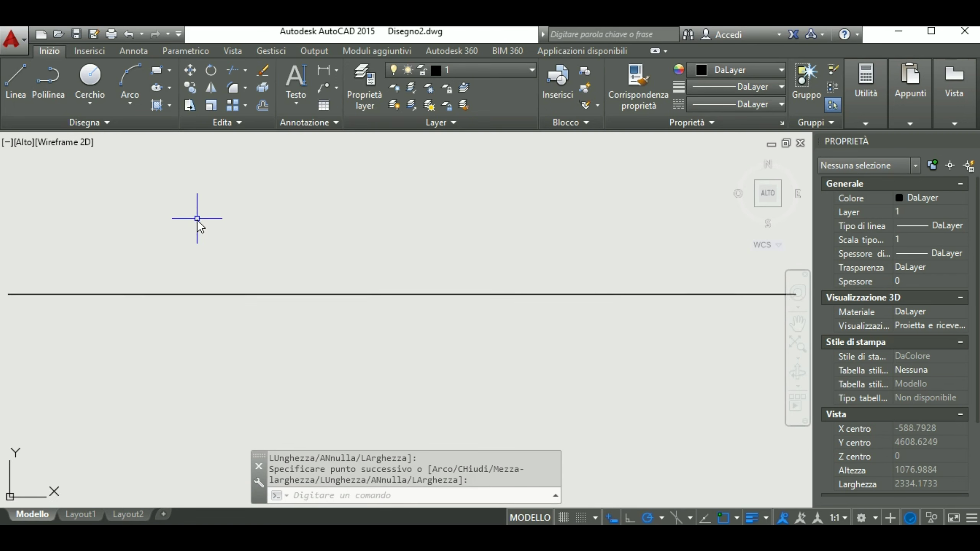
scroll(58, 247, "down", 3)
scroll(193, 301, "down", 1)
scroll(405, 332, "up", 3)
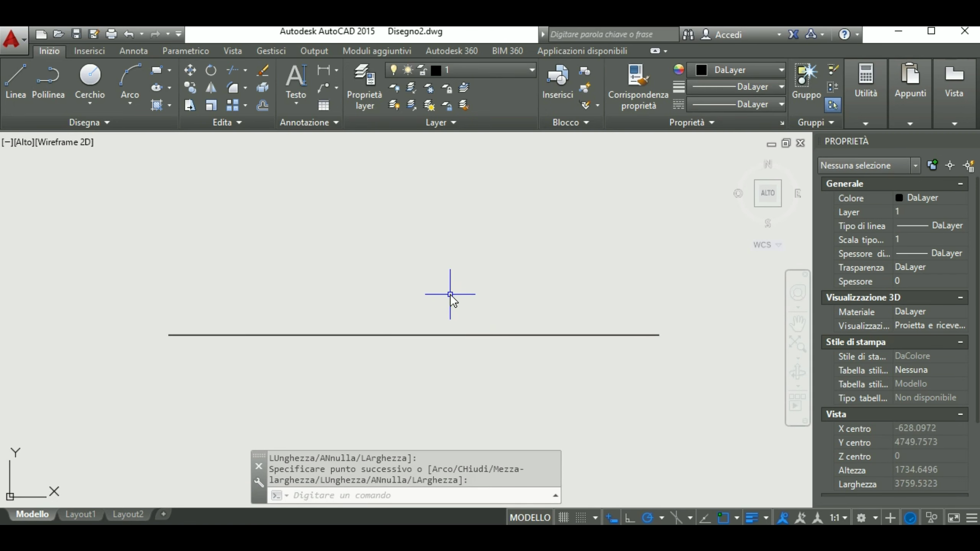
type("ELIMINADUPLICATI")
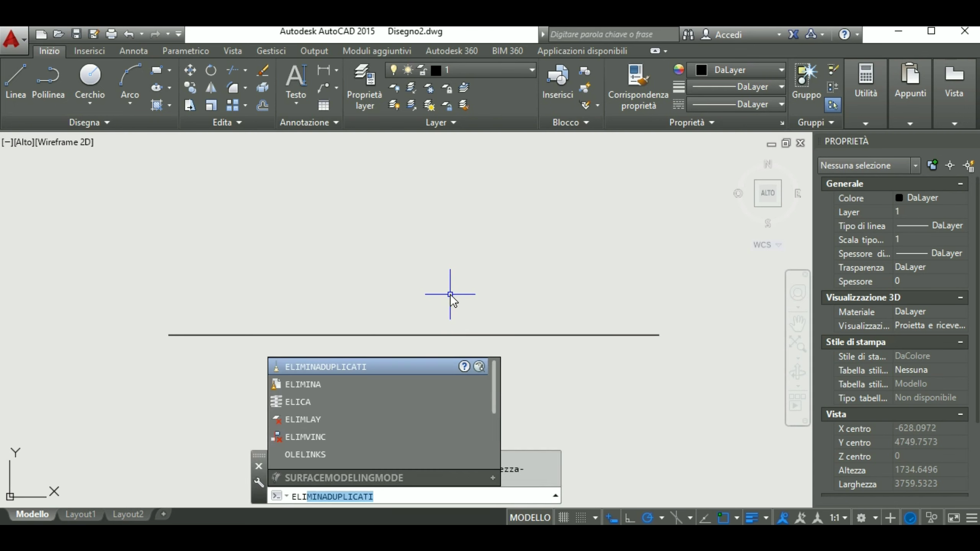
Run ELIMINADUPLICATI and crossing-select the three overlapping polylines to open its dialog
key("Return")
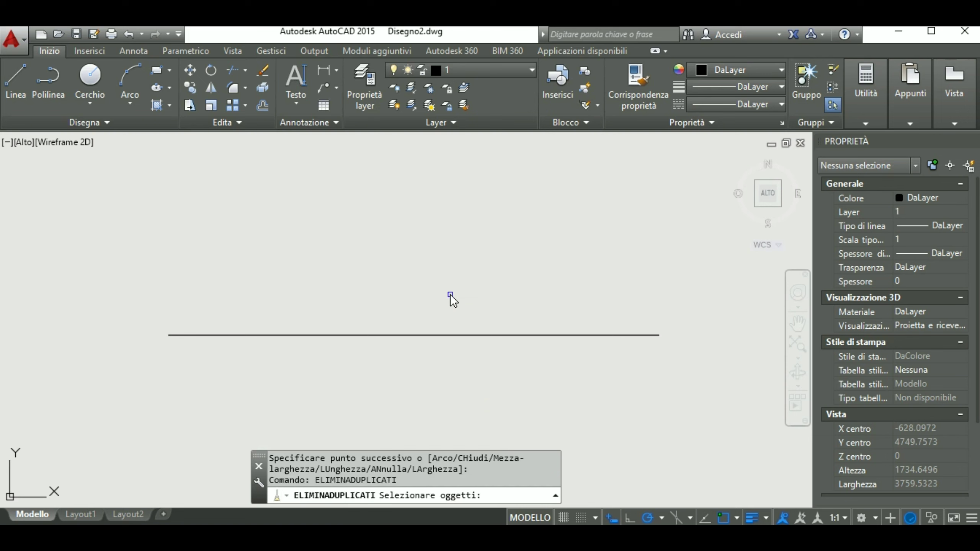
left_click(463, 293)
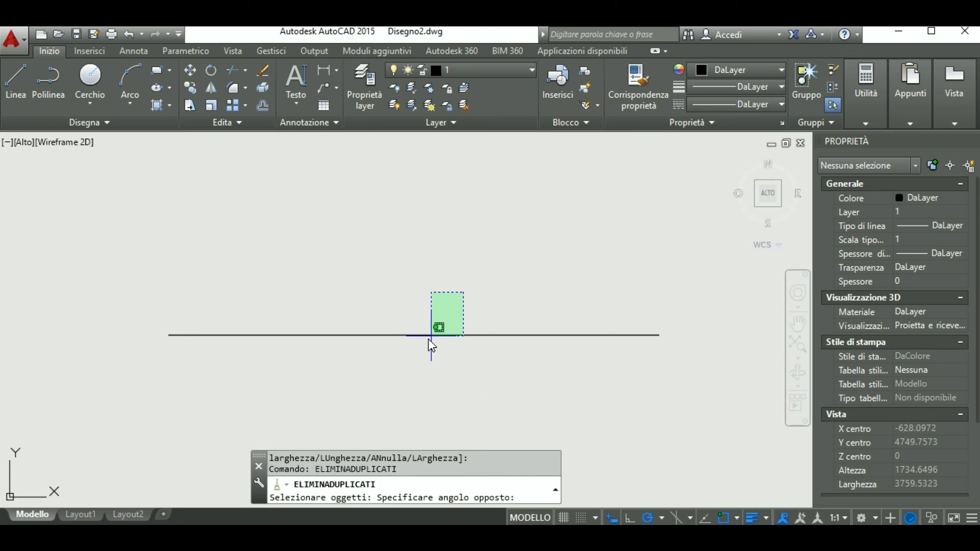
left_click(377, 361)
key("Return")
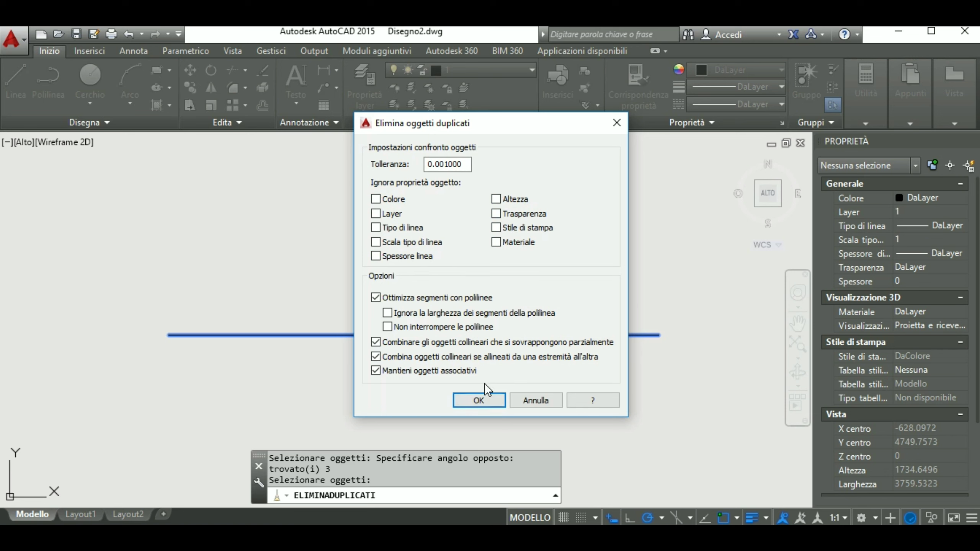
Remove the duplicates with default settings, then delete the remaining polyline
left_click(479, 402)
left_click(458, 335)
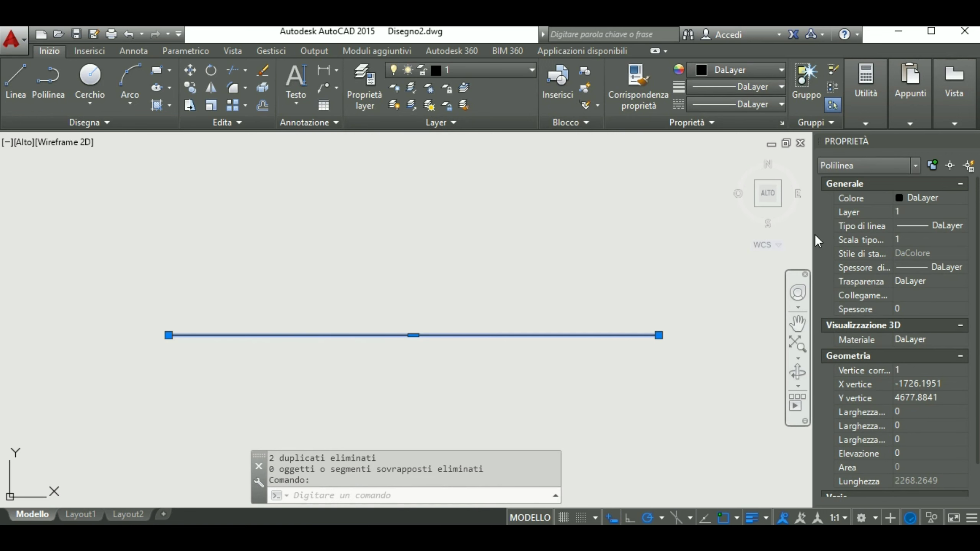
key("Delete")
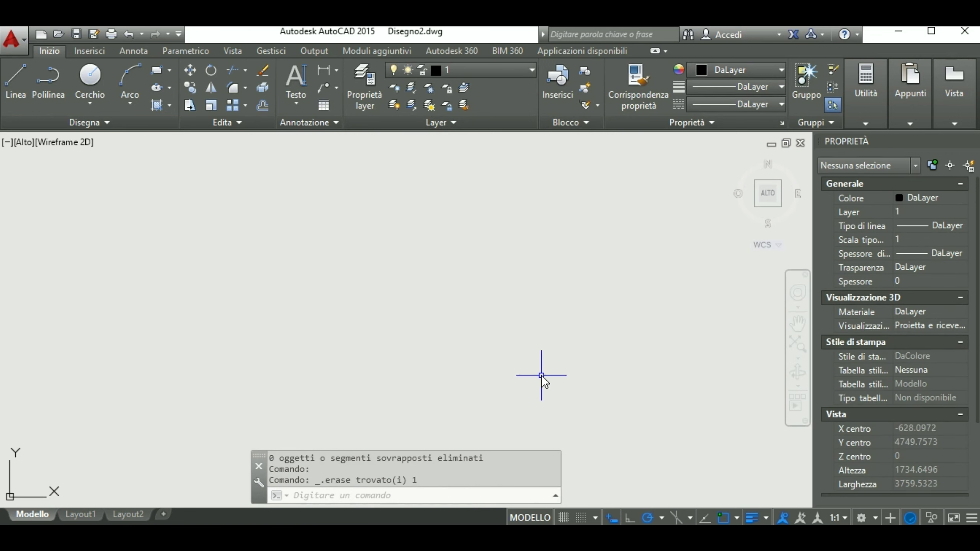